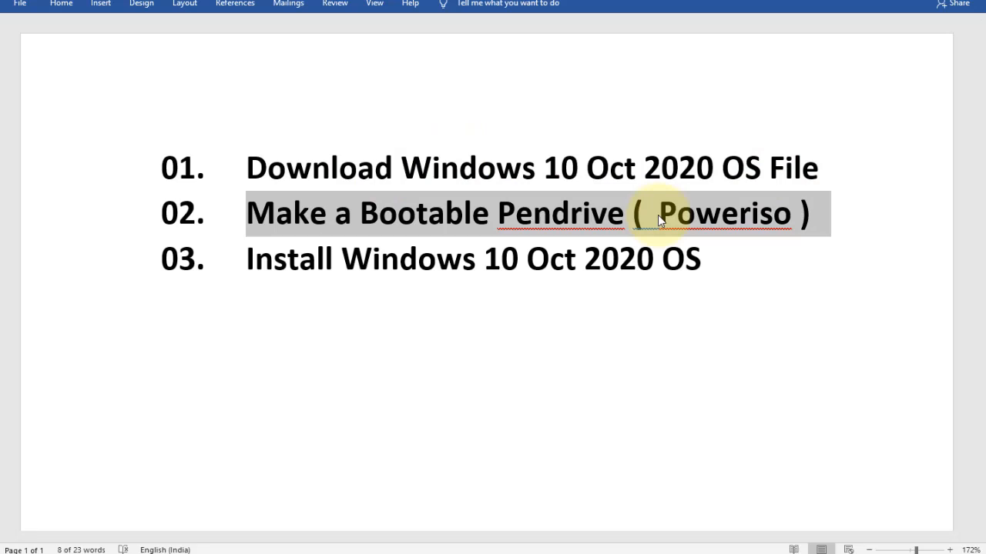
{"action": "left_click", "coordinate": [658, 215]}
{"action": "left_click_drag", "start_coordinate": [657, 215], "coordinate": [793, 214]}
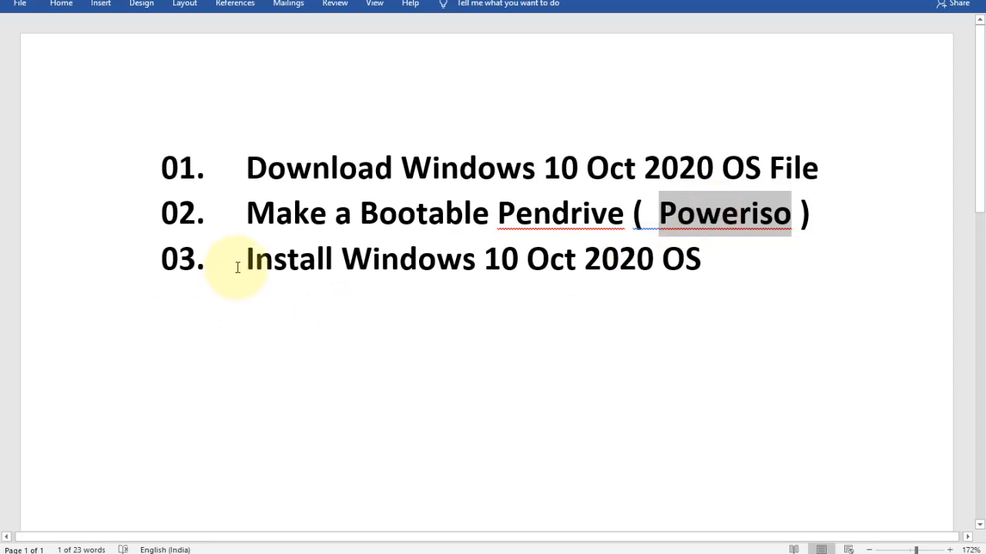
{"action": "left_click_drag", "start_coordinate": [245, 261], "coordinate": [823, 255]}
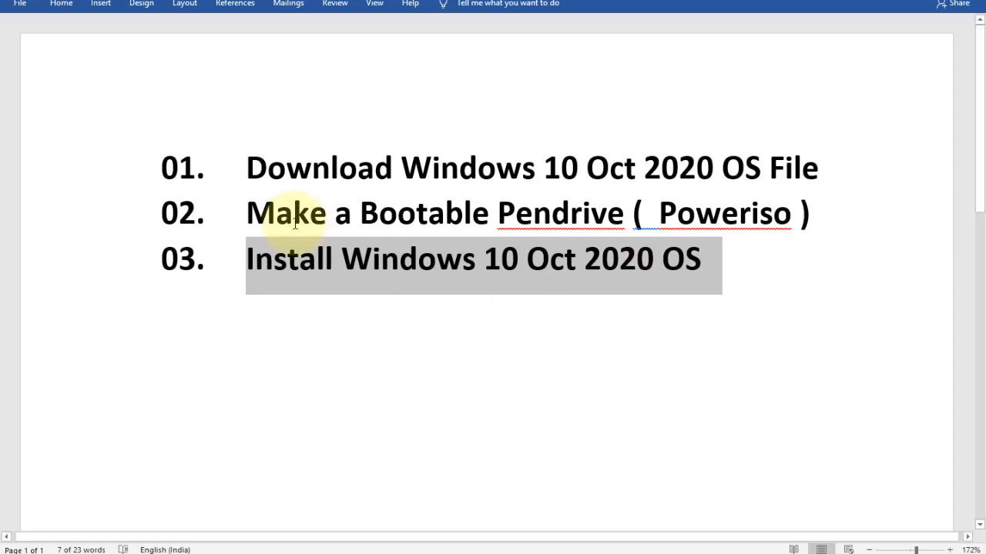
{"action": "left_click_drag", "start_coordinate": [248, 168], "coordinate": [898, 157]}
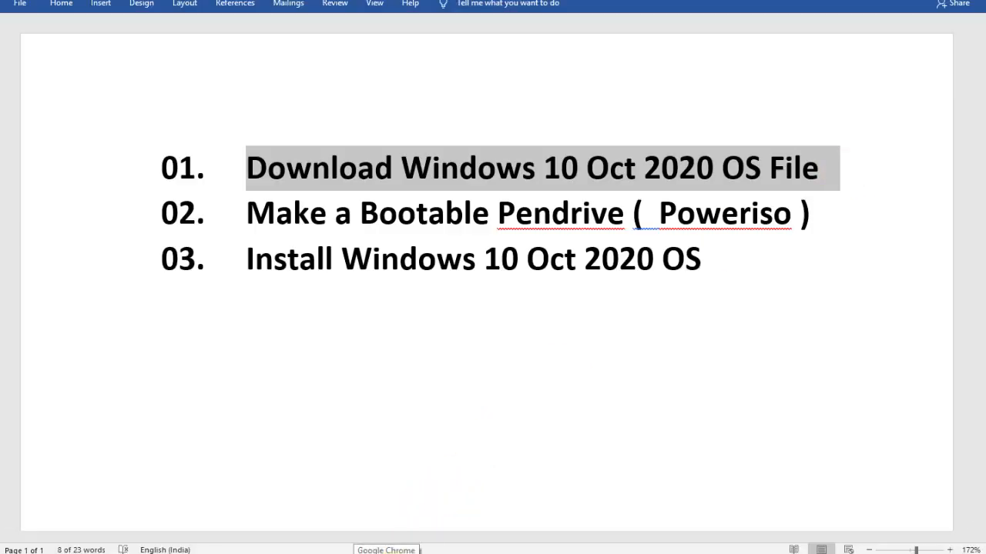
Switch to Google Chrome, search Google for "windows 10 download" and open Microsoft's Windows 10 Disc Image (ISO File) result.
{"action": "left_click", "coordinate": [386, 553]}
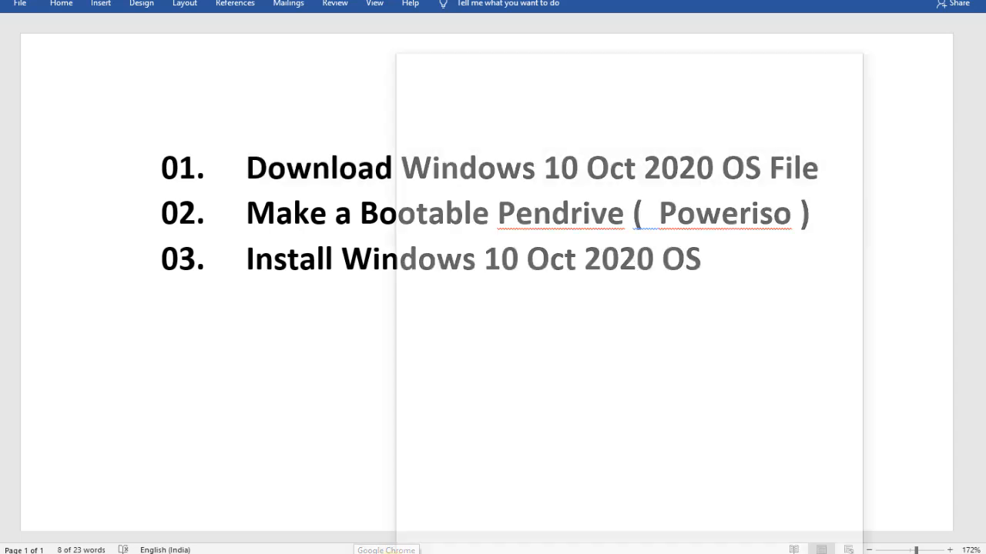
{"action": "double_click", "coordinate": [637, 52]}
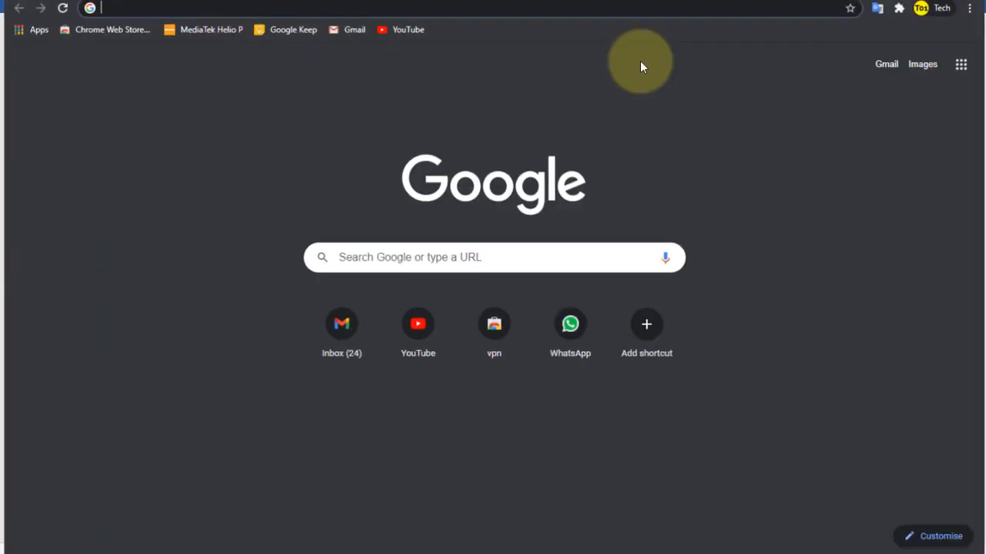
{"action": "left_click", "coordinate": [470, 255]}
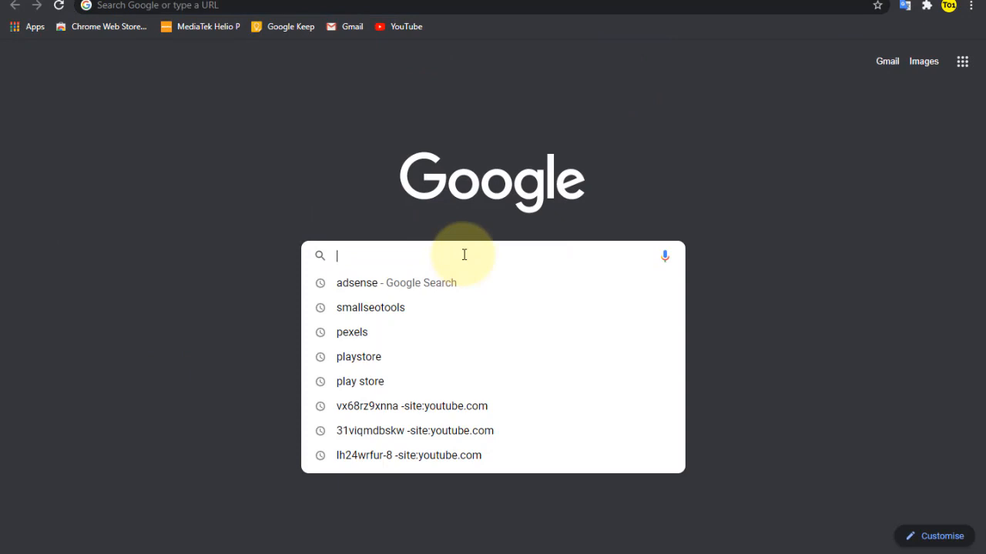
{"action": "type", "text": "windows"}
{"action": "type", "text": "10 download"}
{"action": "key", "text": "Return"}
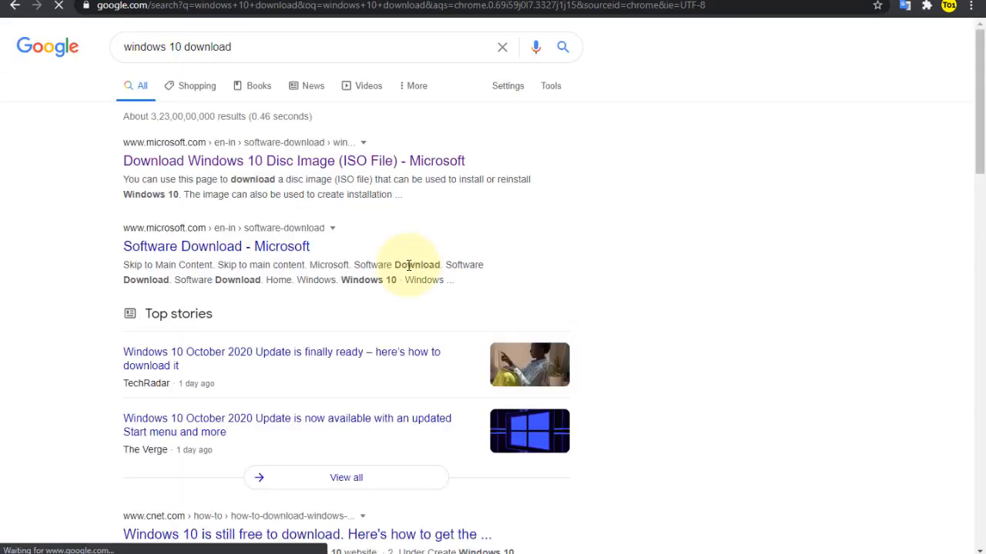
{"action": "left_click", "coordinate": [274, 171]}
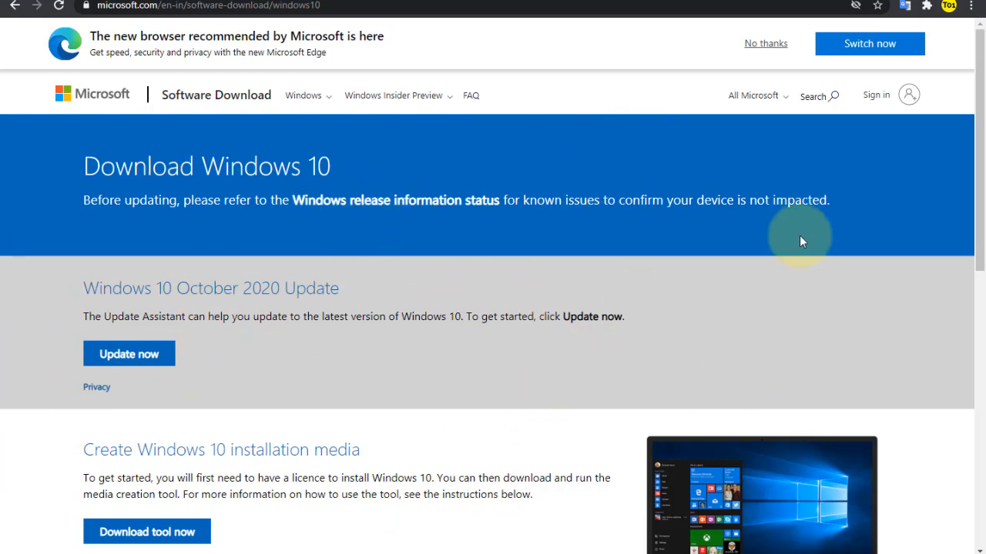
Inspect the Download Windows 10 page, keep device emulation on and reload the page to reach the ISO download options.
{"action": "right_click", "coordinate": [644, 291]}
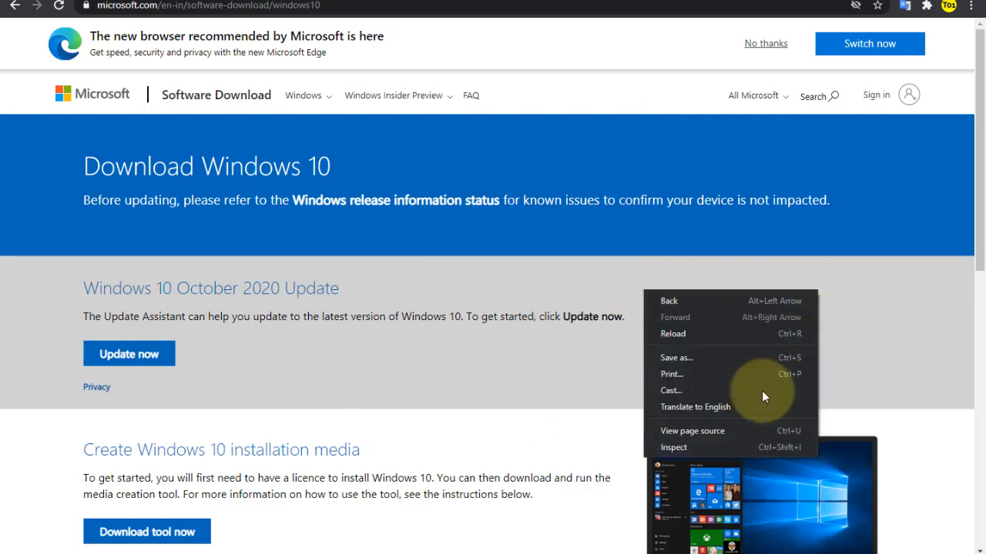
{"action": "left_click", "coordinate": [767, 448]}
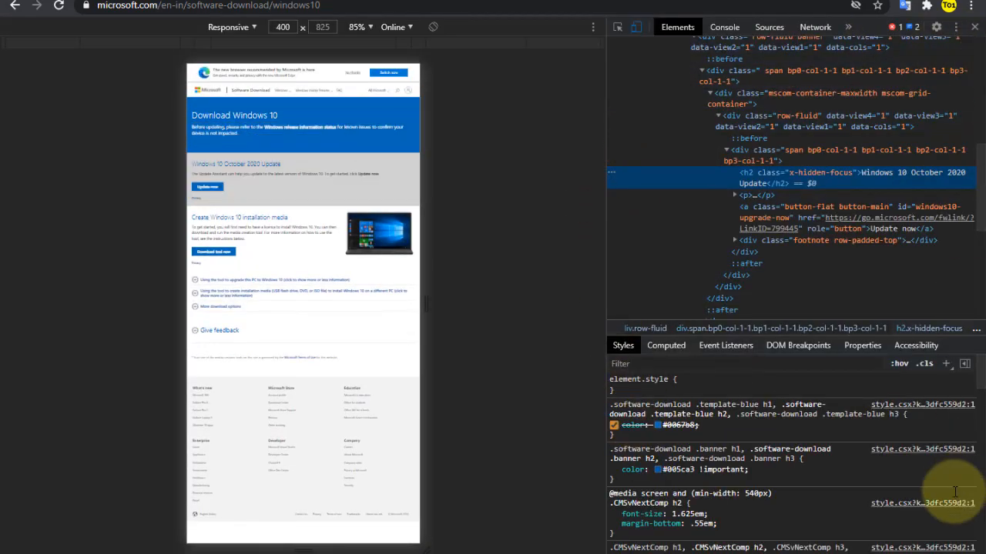
{"action": "left_click", "coordinate": [635, 27]}
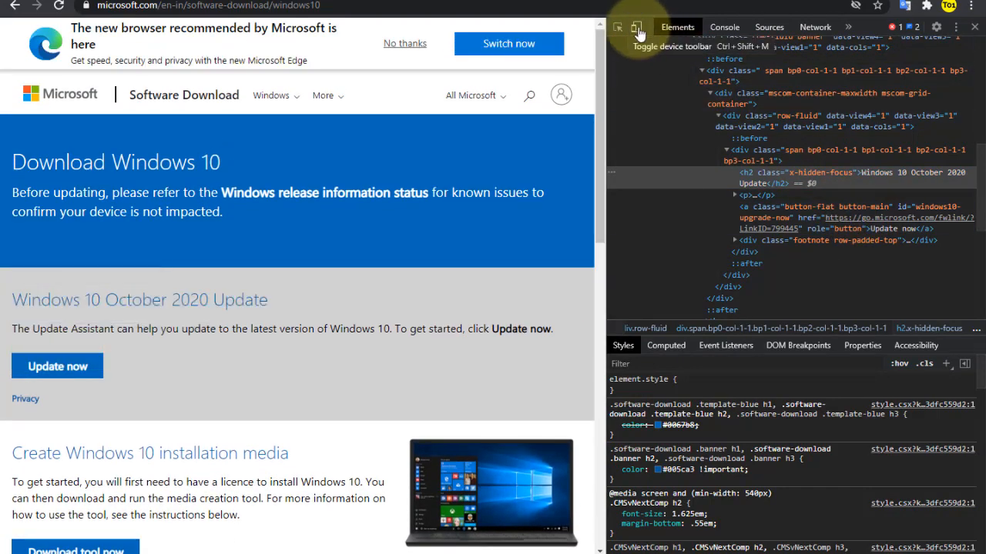
{"action": "left_click", "coordinate": [639, 32]}
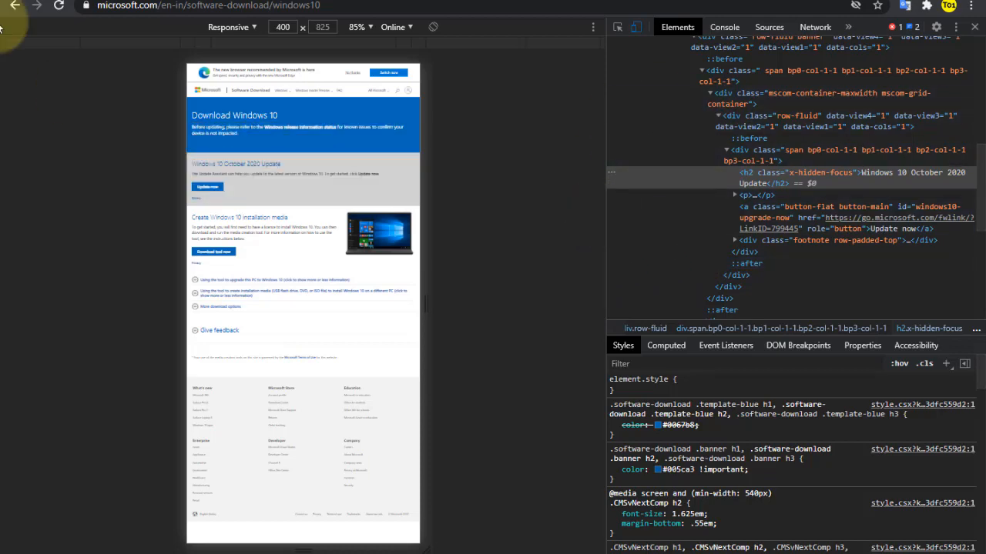
{"action": "left_click", "coordinate": [60, 7]}
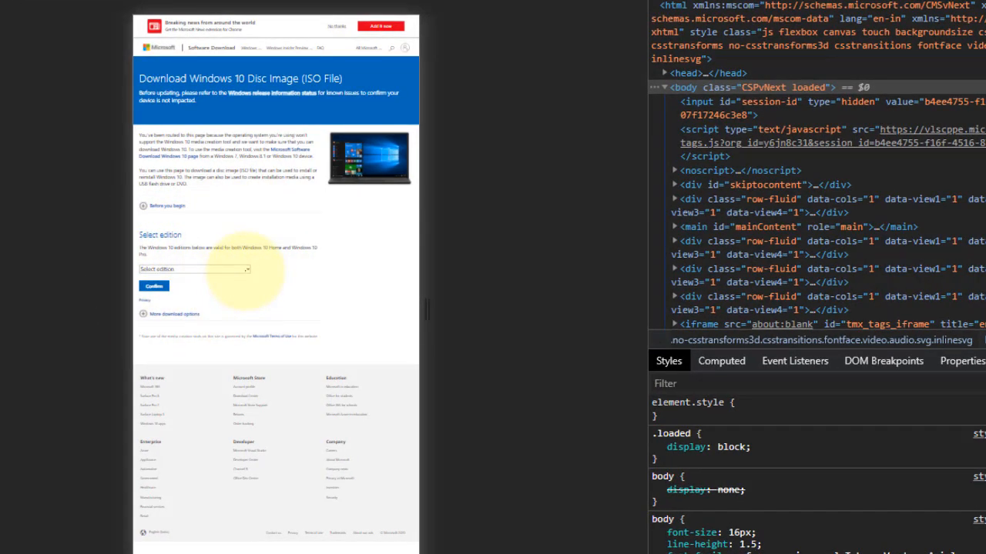
Select and confirm the Windows 10 edition and English International as the product language.
{"action": "left_click", "coordinate": [244, 269]}
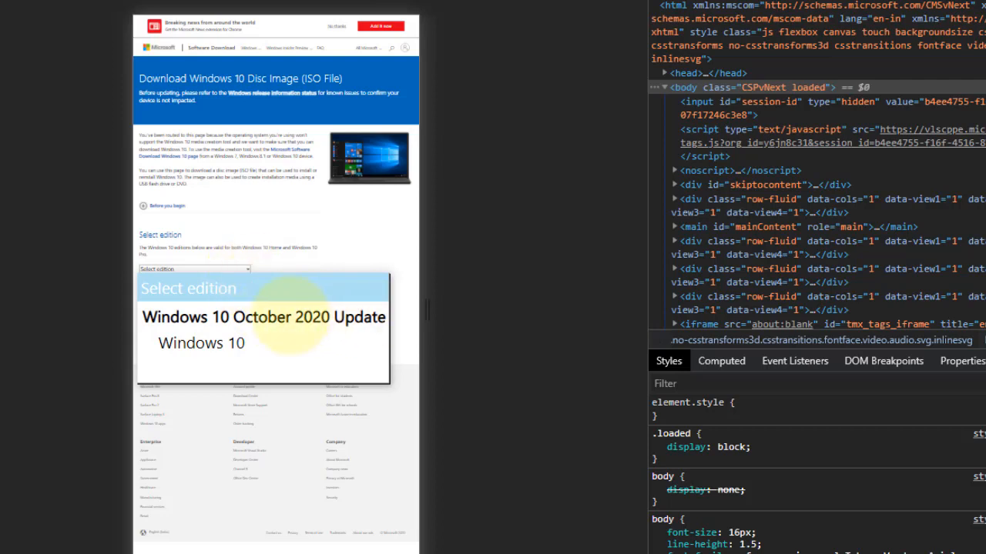
{"action": "left_click", "coordinate": [266, 342]}
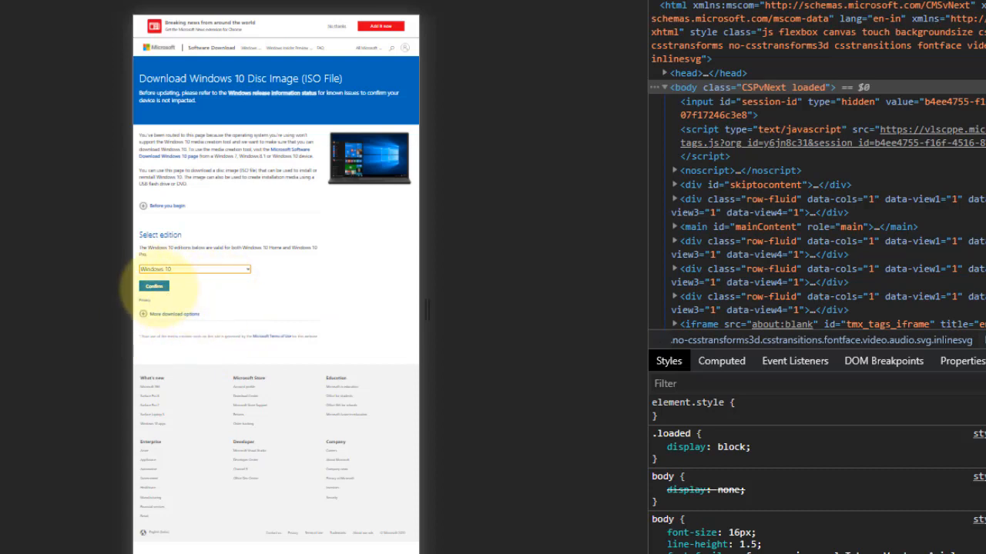
{"action": "left_click", "coordinate": [154, 286]}
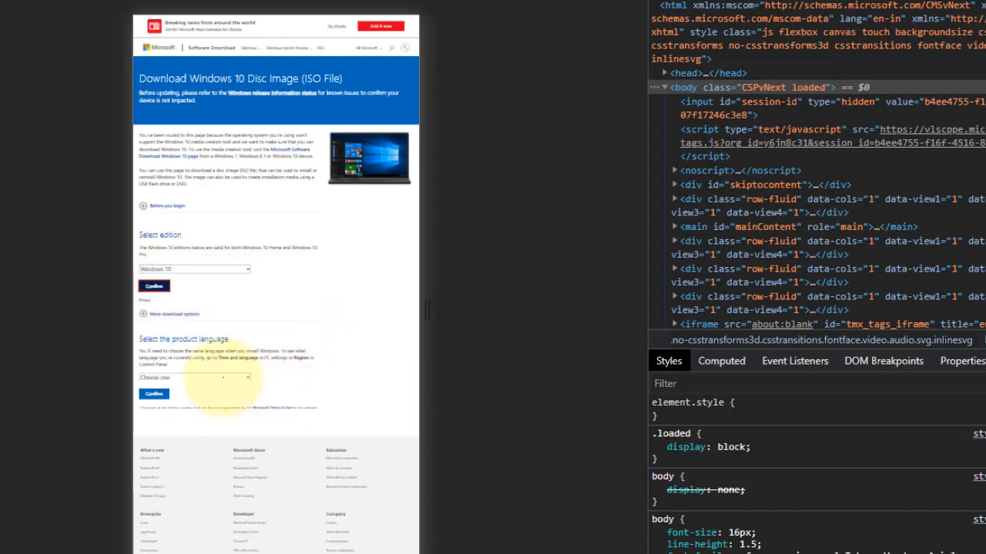
{"action": "left_click", "coordinate": [224, 377]}
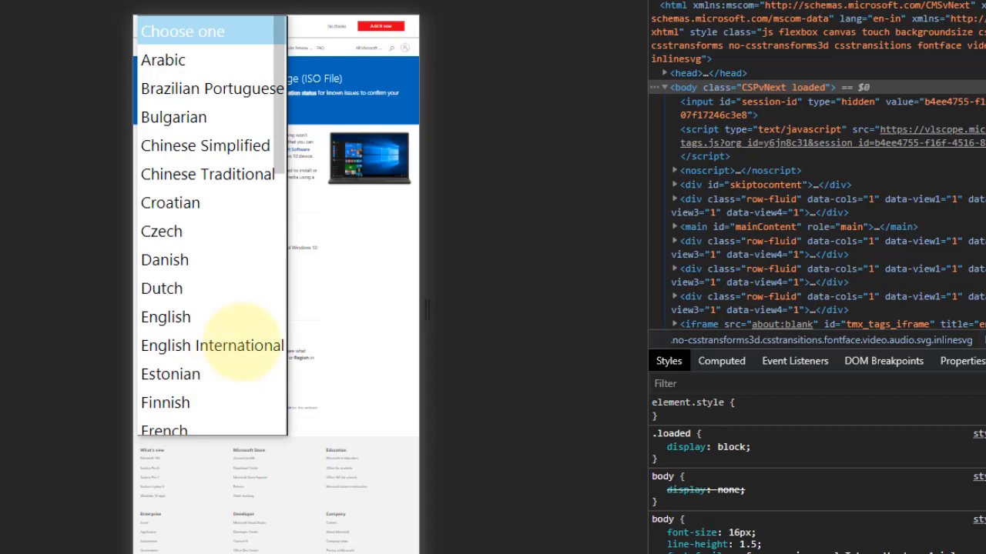
{"action": "left_click", "coordinate": [239, 346]}
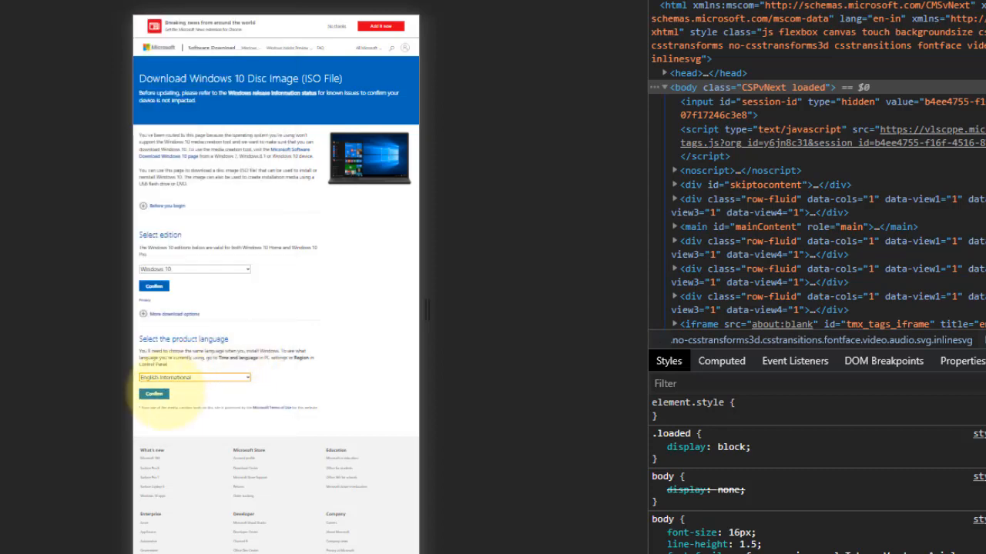
{"action": "left_click", "coordinate": [154, 393]}
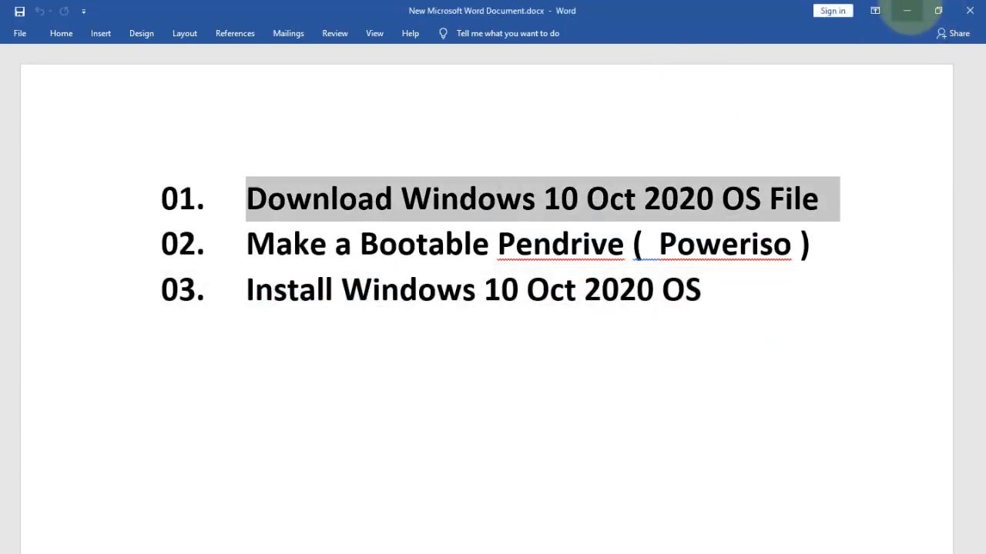
Check the computer's installed RAM and system type in This PC's properties, and close both windows.
{"action": "left_click", "coordinate": [907, 10]}
{"action": "key", "text": "super+e"}
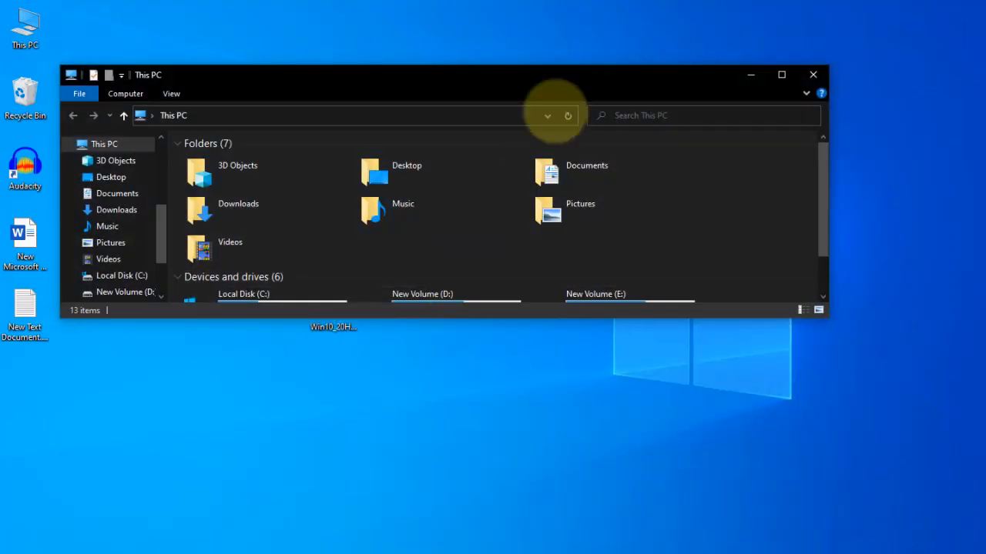
{"action": "double_click", "coordinate": [546, 79]}
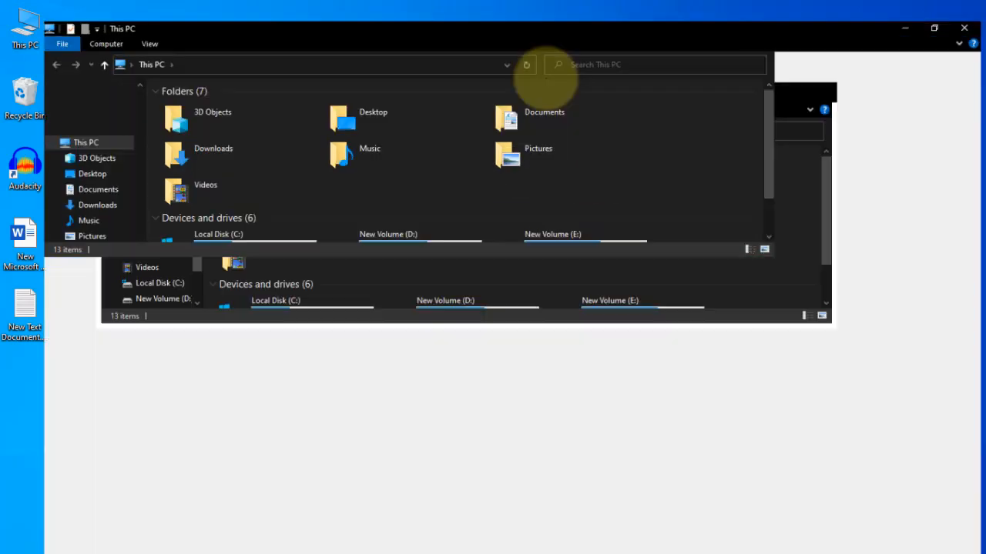
{"action": "right_click", "coordinate": [361, 331]}
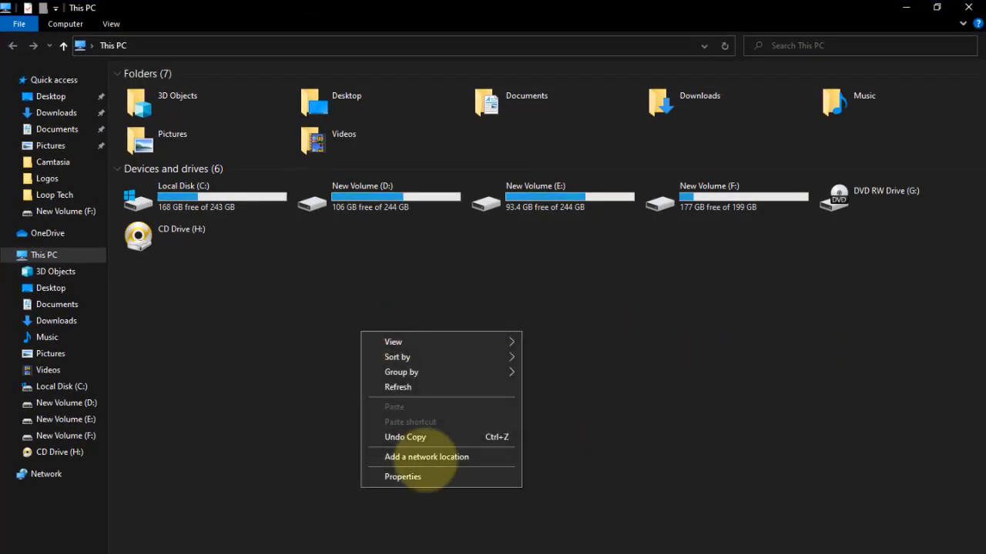
{"action": "left_click", "coordinate": [432, 477]}
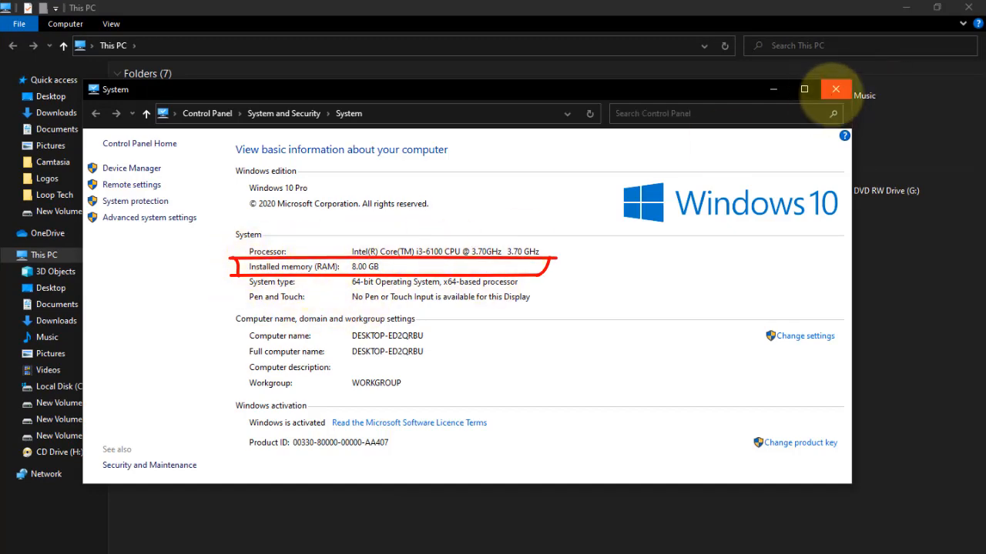
{"action": "left_click", "coordinate": [835, 89]}
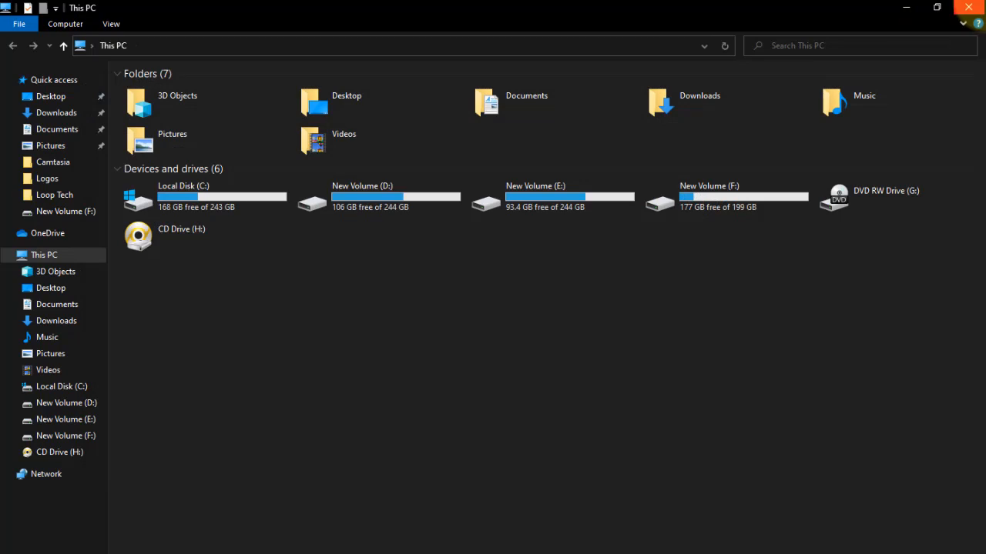
{"action": "left_click", "coordinate": [968, 7]}
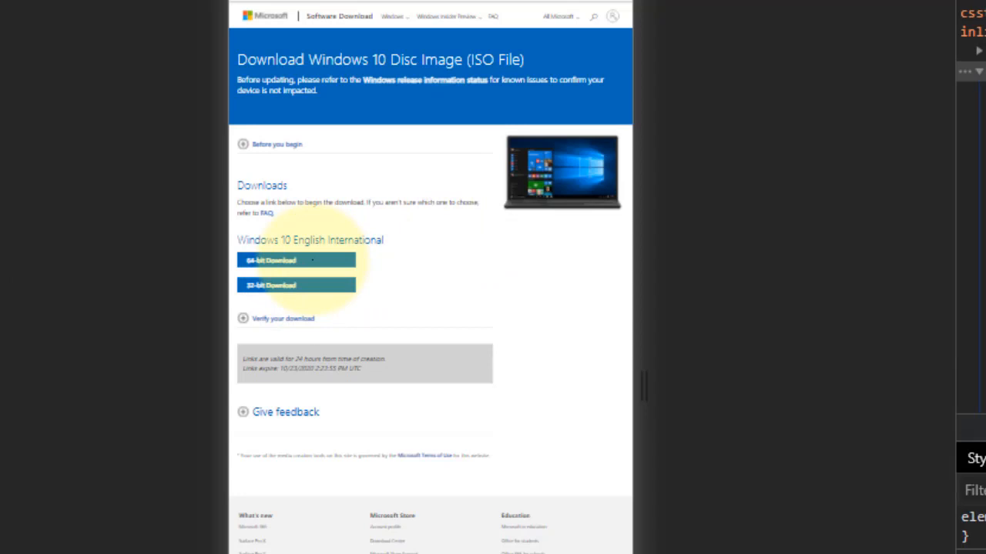
Download the 64-bit Windows 10 English International ISO and locate the ISO file on the refreshed desktop.
{"action": "left_click", "coordinate": [309, 260]}
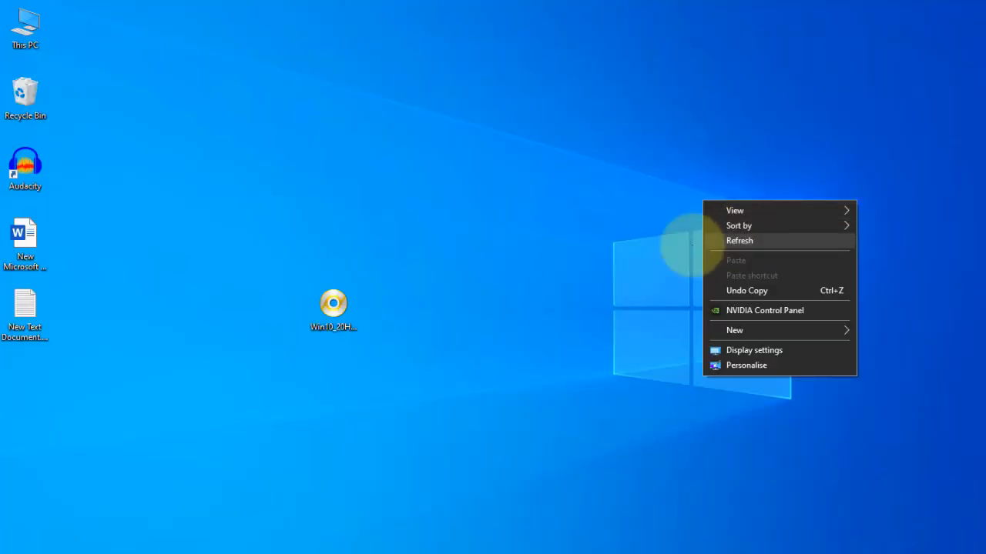
{"action": "left_click", "coordinate": [693, 240]}
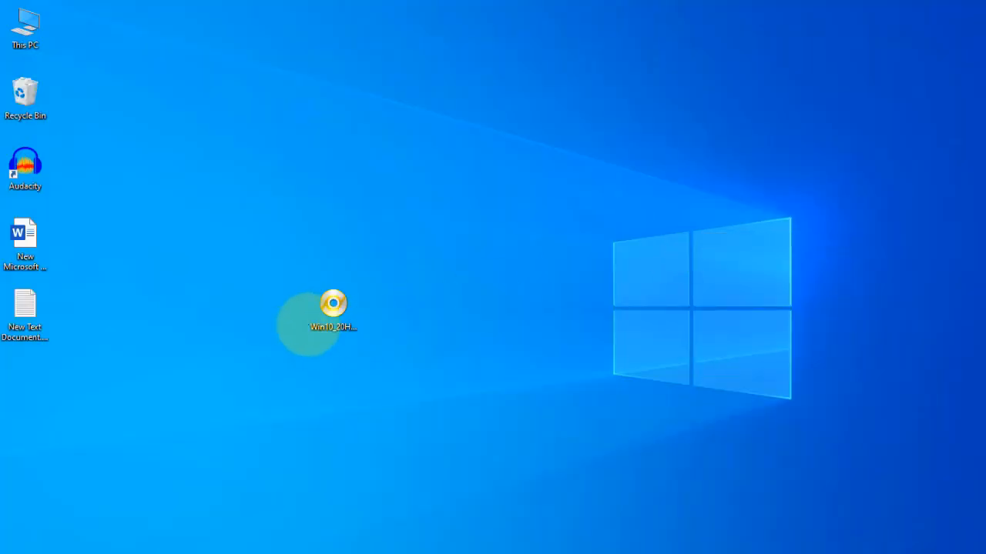
{"action": "left_click_drag", "start_coordinate": [308, 324], "coordinate": [413, 254]}
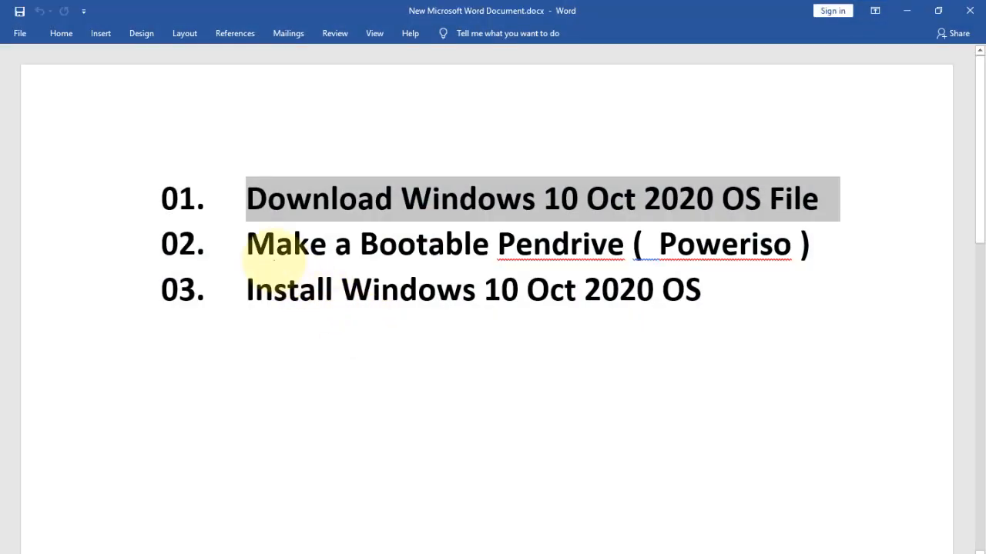
{"action": "left_click", "coordinate": [275, 258]}
{"action": "left_click_drag", "start_coordinate": [246, 245], "coordinate": [631, 248]}
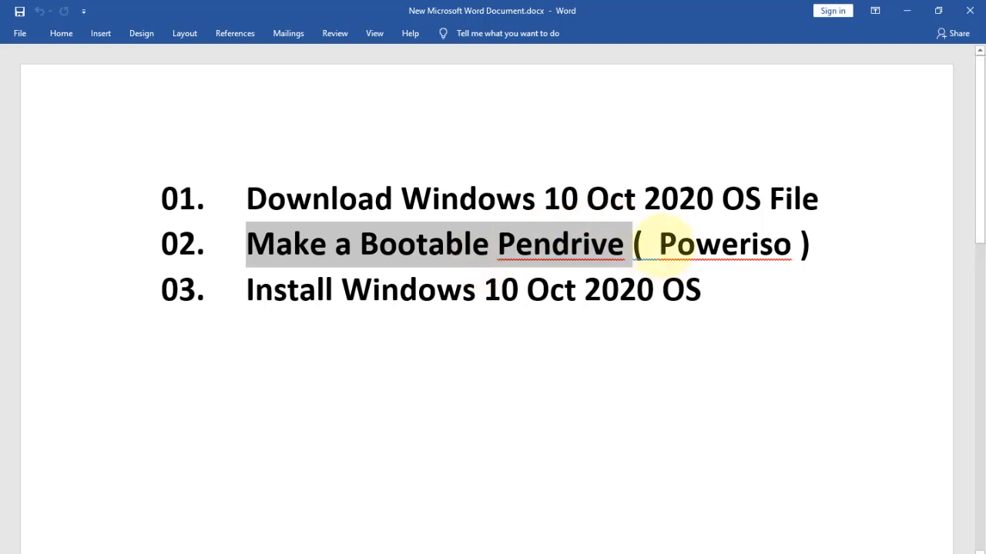
{"action": "left_click_drag", "start_coordinate": [660, 245], "coordinate": [793, 254]}
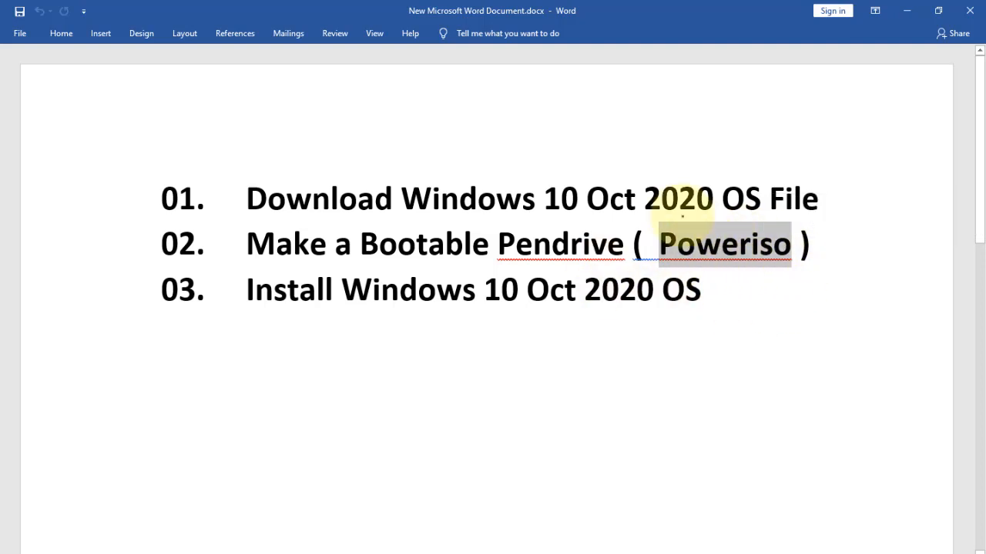
{"action": "left_click", "coordinate": [409, 553]}
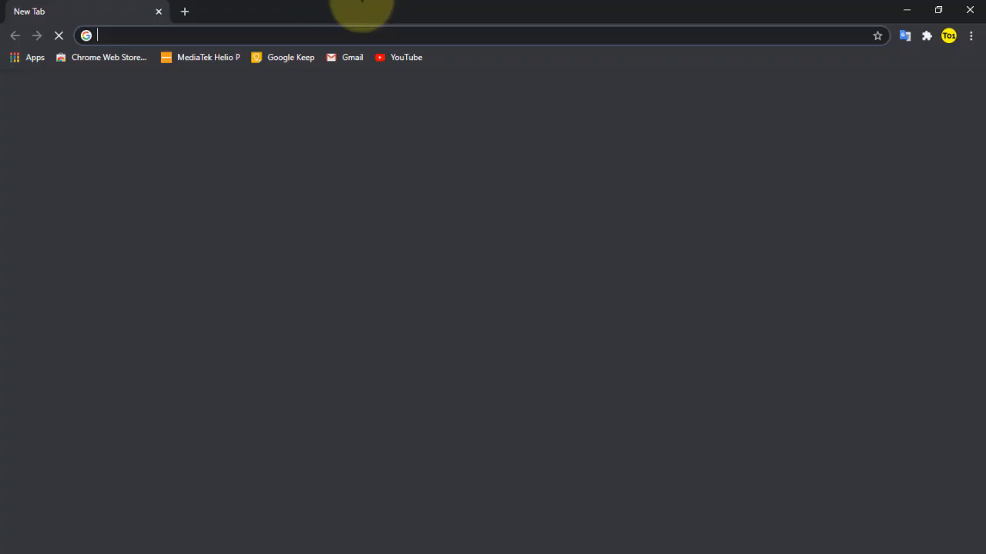
{"action": "left_click", "coordinate": [438, 283]}
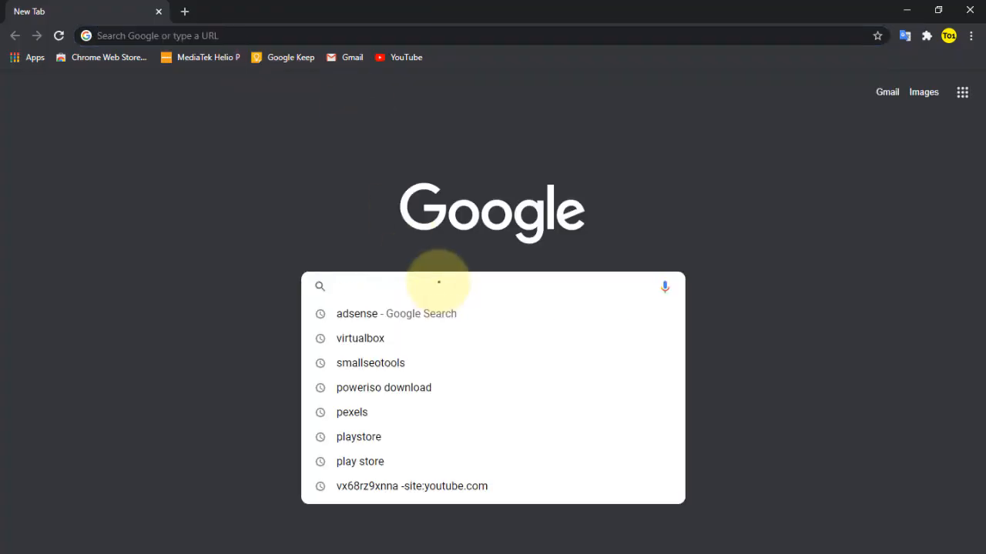
{"action": "type", "text": "poweriso download"}
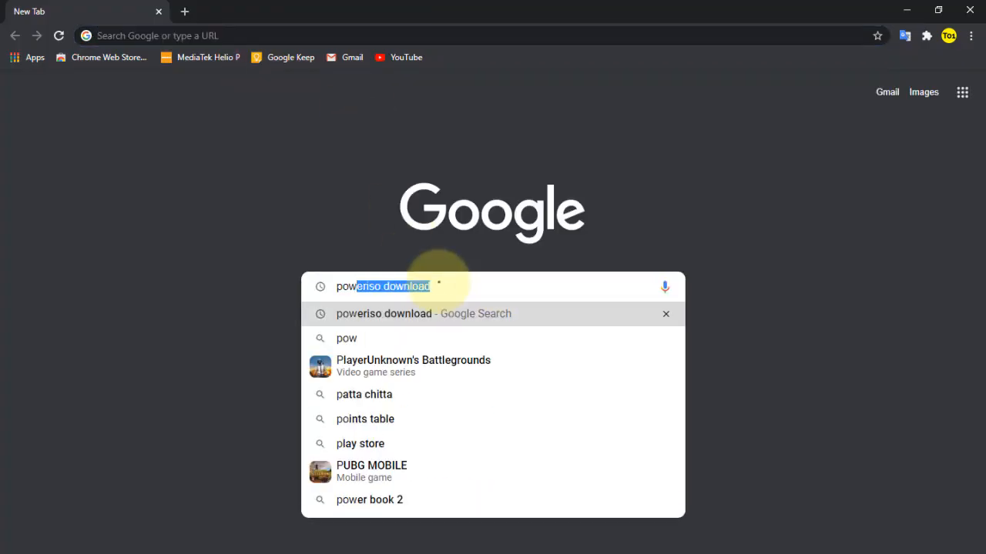
{"action": "key", "text": "Return"}
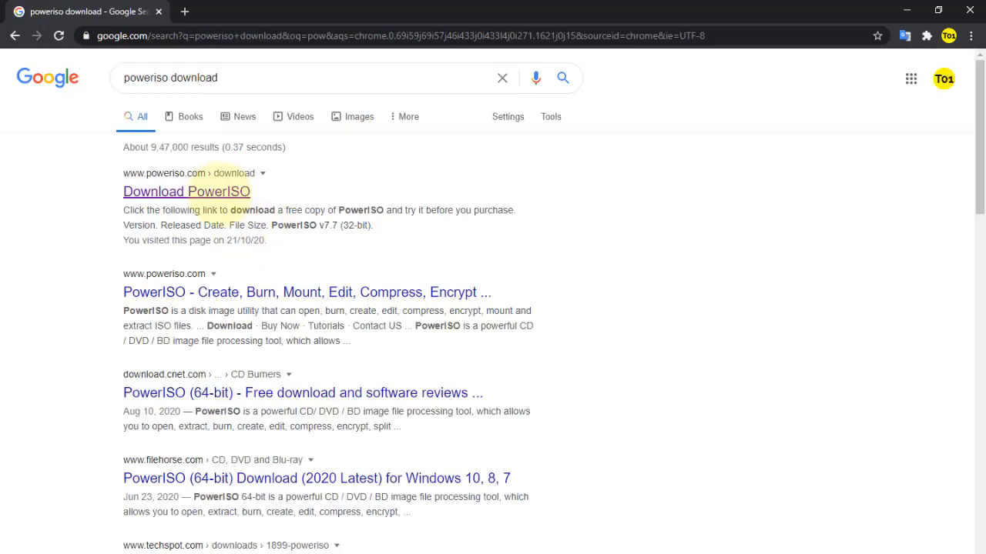
{"action": "left_click", "coordinate": [208, 192]}
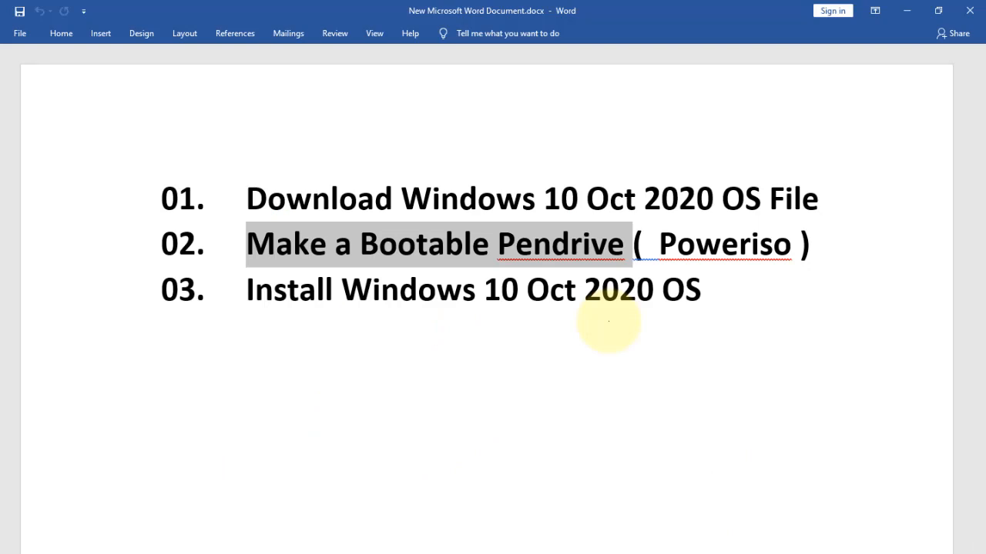
Close the Word document and reposition the Win10_20H2_EnglishInternational_x64.iso file slightly on the desktop.
{"action": "left_click", "coordinate": [969, 10]}
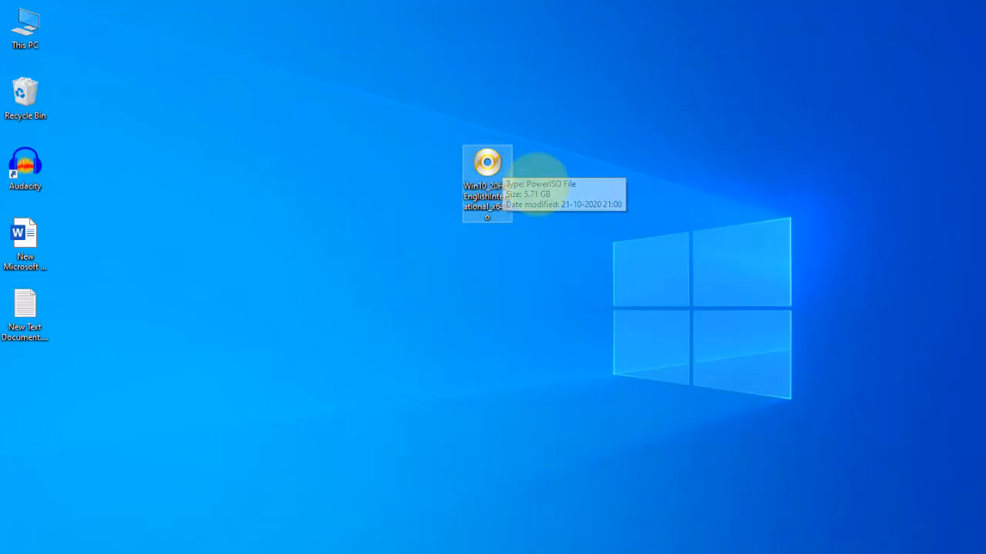
{"action": "left_click", "coordinate": [474, 181]}
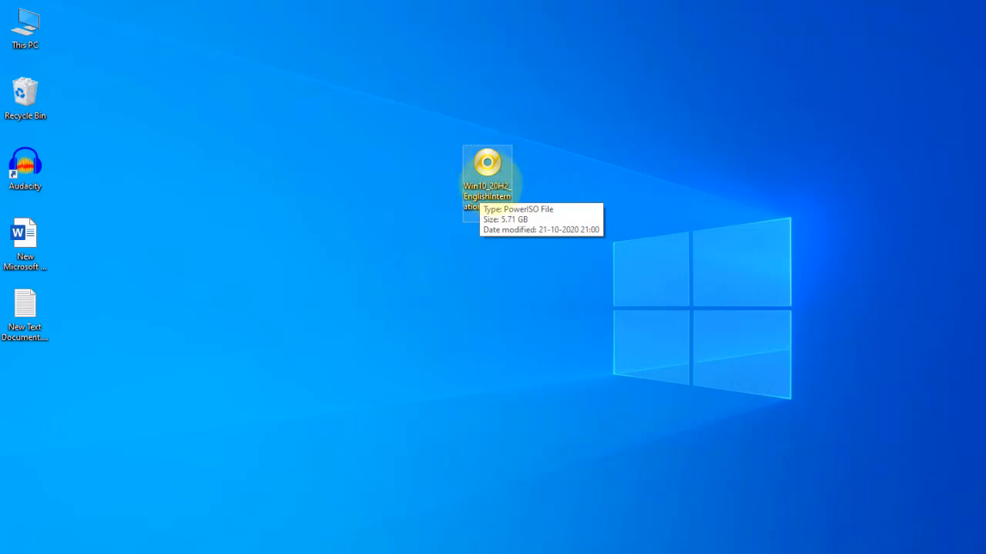
{"action": "left_click_drag", "start_coordinate": [484, 169], "coordinate": [537, 167]}
{"action": "left_click", "coordinate": [487, 134]}
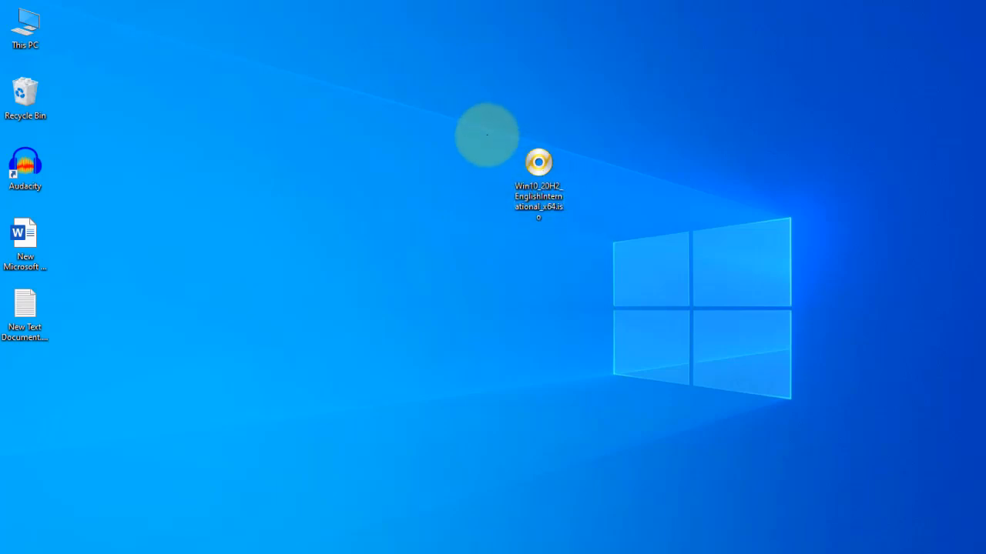
{"action": "left_click_drag", "start_coordinate": [486, 134], "coordinate": [549, 198]}
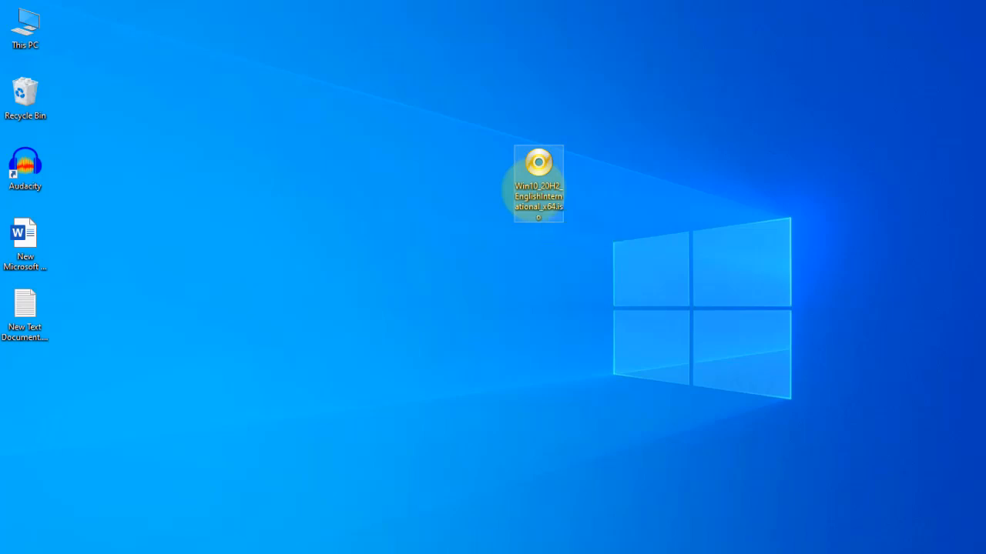
Open the Win10_20H2_EnglishInternational_x64.iso file from the desktop in PowerISO.
{"action": "right_click", "coordinate": [535, 191]}
{"action": "mouse_move", "coordinate": [589, 431]}
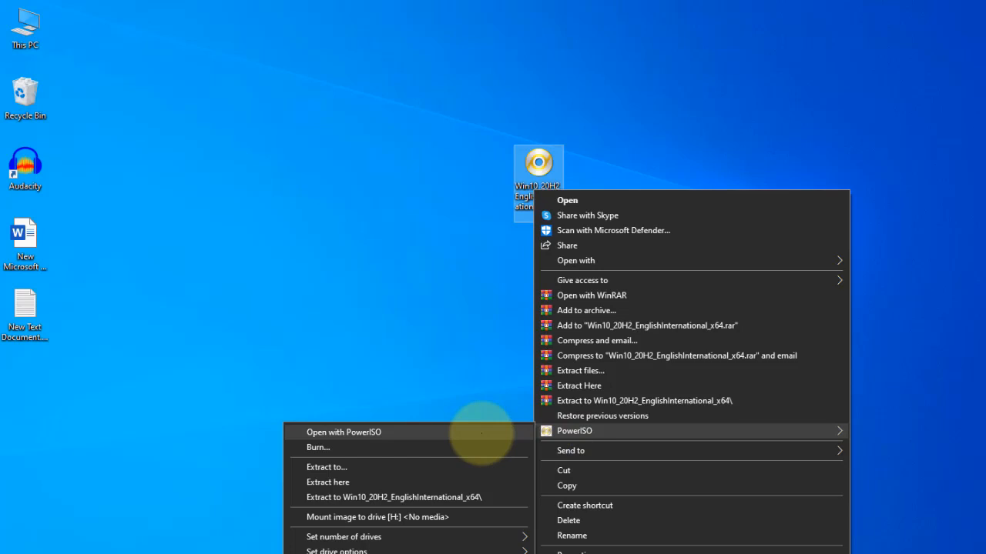
{"action": "left_click", "coordinate": [481, 433]}
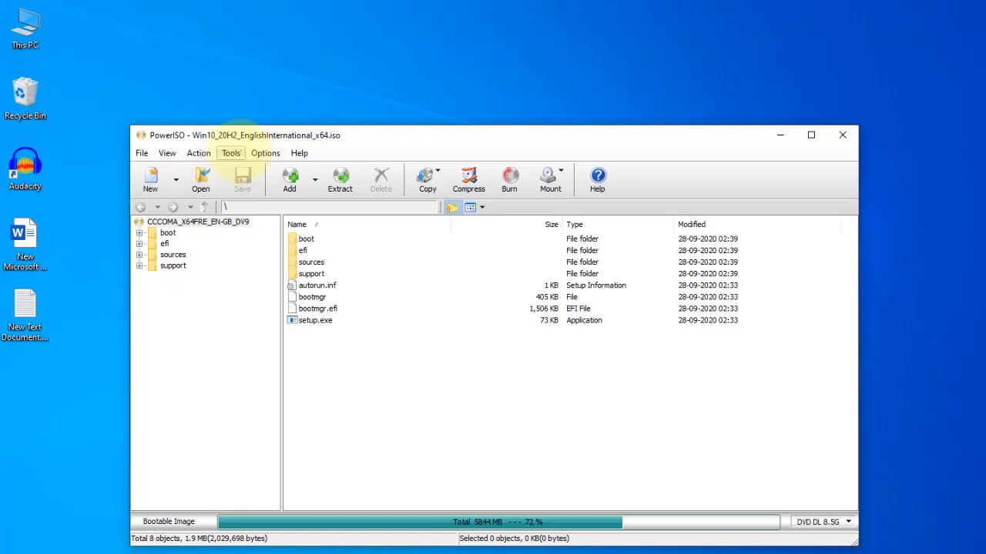
Start Create bootable USB drive with administrator rights and choose SanDisk Ultra USB 3.0 (I: 61 GB) as the destination.
{"action": "left_click", "coordinate": [231, 153]}
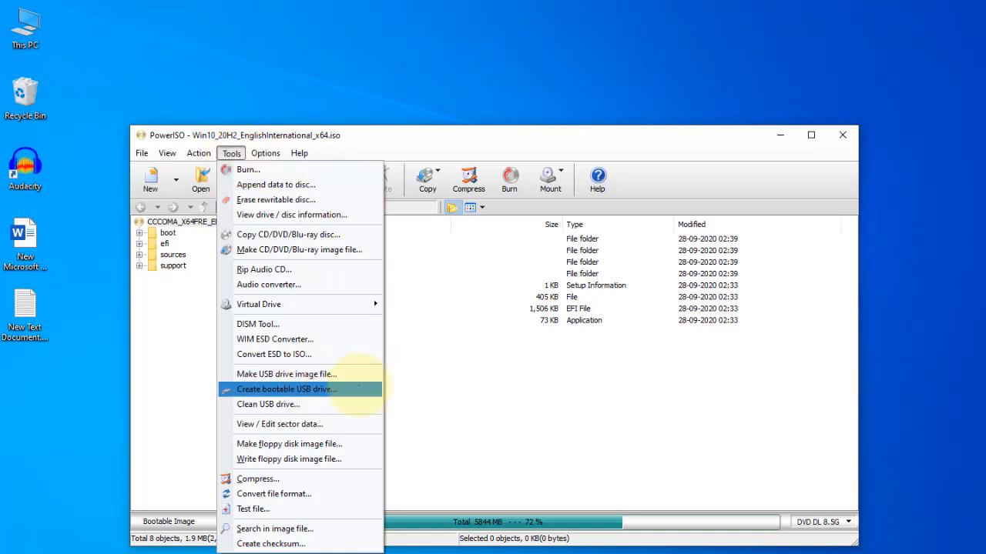
{"action": "left_click", "coordinate": [350, 389]}
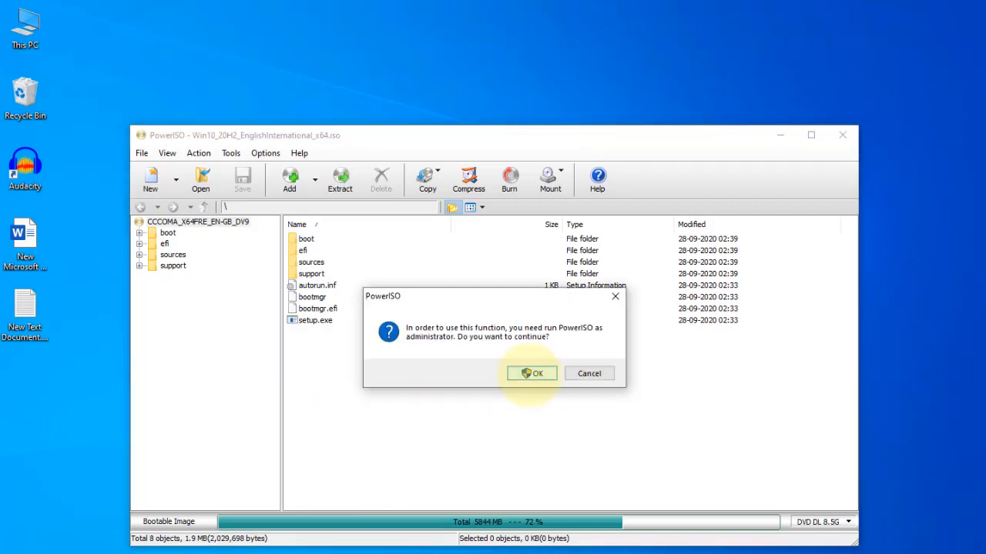
{"action": "left_click", "coordinate": [531, 373]}
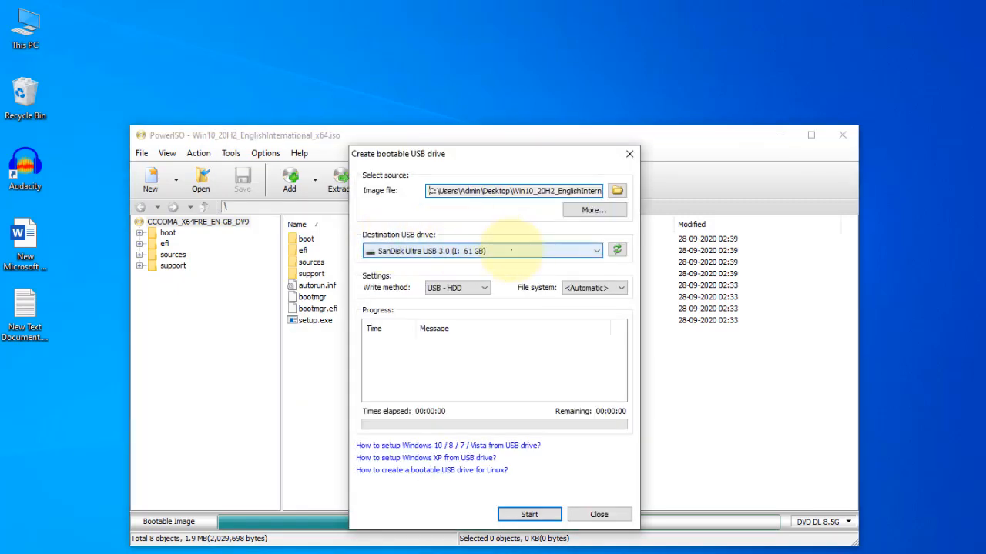
{"action": "left_click", "coordinate": [511, 250]}
{"action": "left_click", "coordinate": [495, 265]}
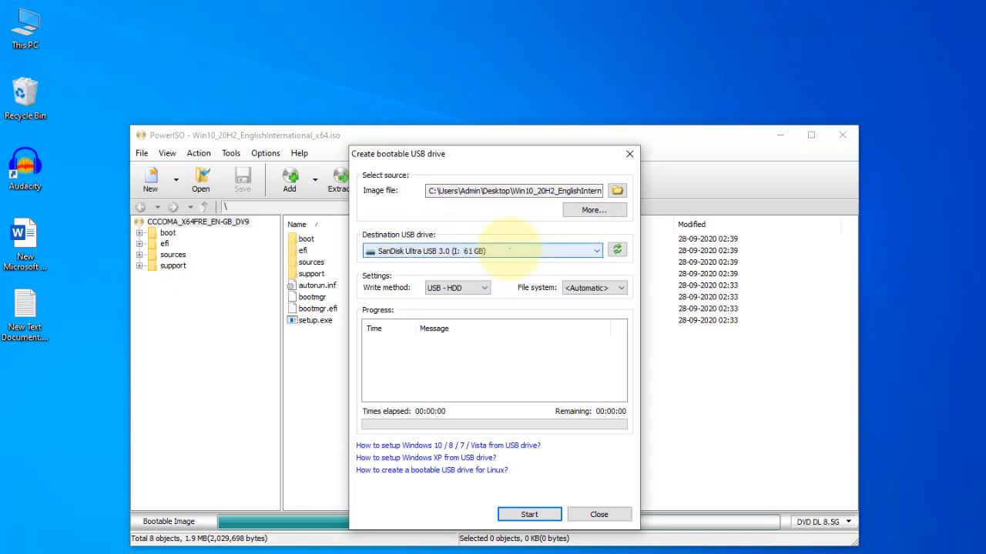
{"action": "left_click", "coordinate": [497, 251]}
{"action": "left_click", "coordinate": [499, 263]}
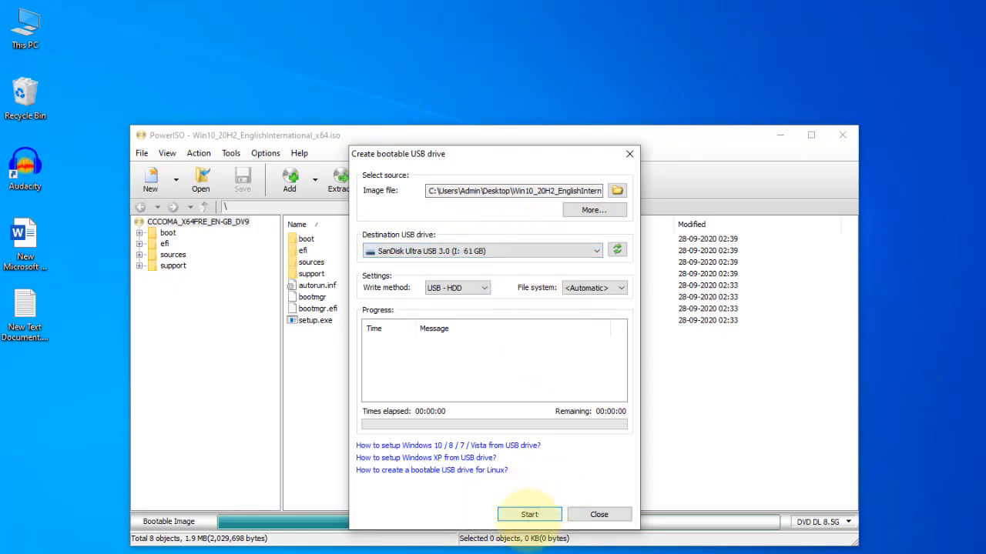
Write the Windows 10 image to the USB drive, agreeing to overwrite all its data, and dismiss the completion message.
{"action": "left_click", "coordinate": [531, 514]}
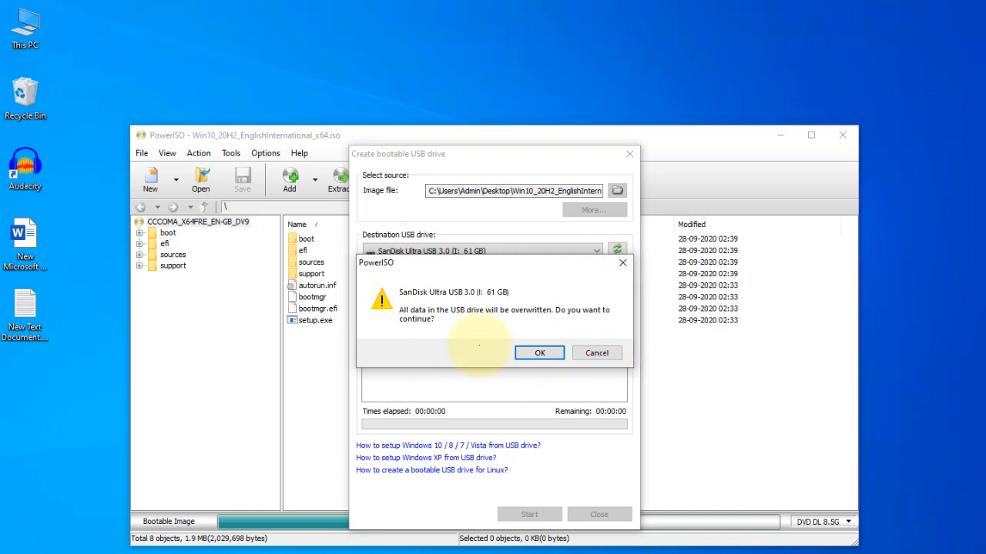
{"action": "left_click", "coordinate": [538, 356]}
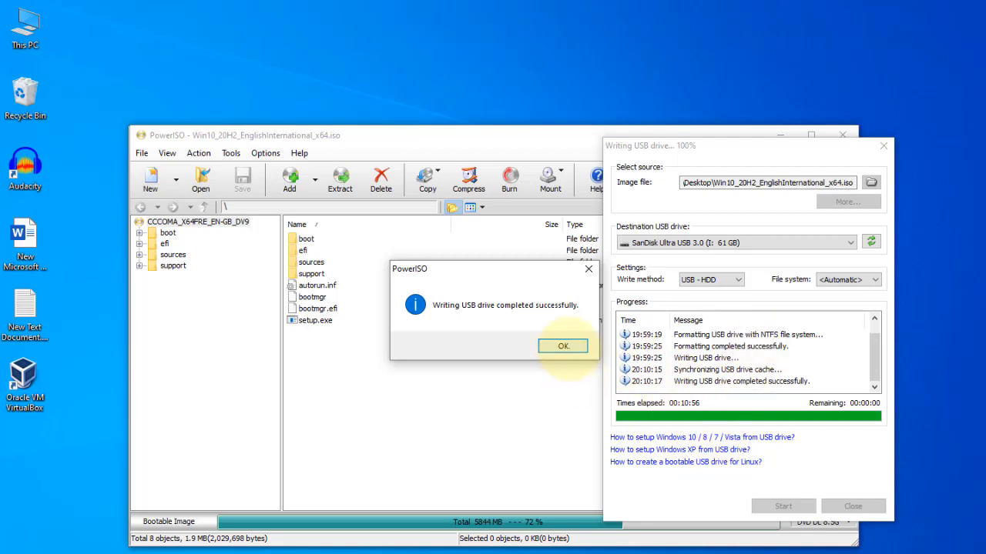
{"action": "left_click", "coordinate": [562, 346]}
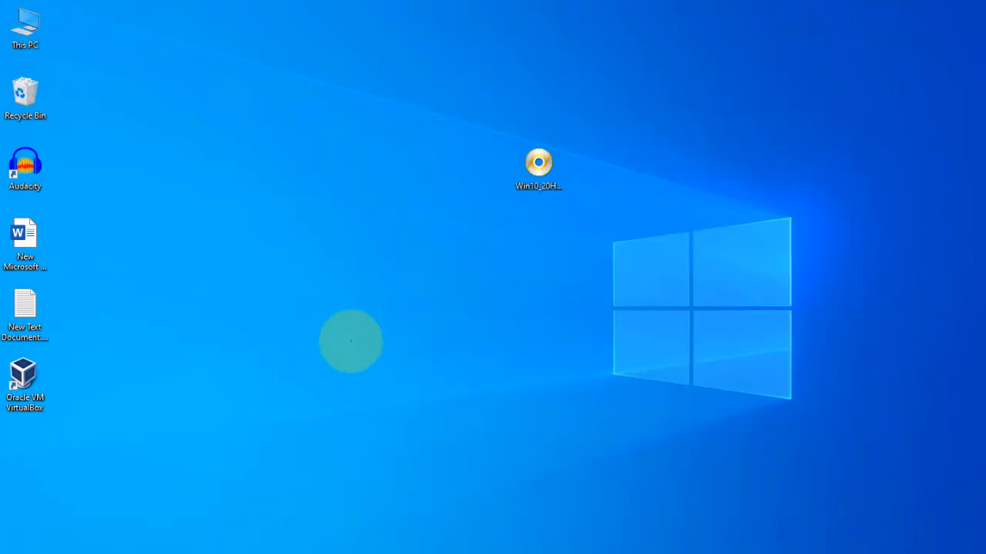
Find the bootable CCCOMA_X64FRE_EN-GB_DV9 (I:) pendrive in This PC and eject it.
{"action": "double_click", "coordinate": [31, 29]}
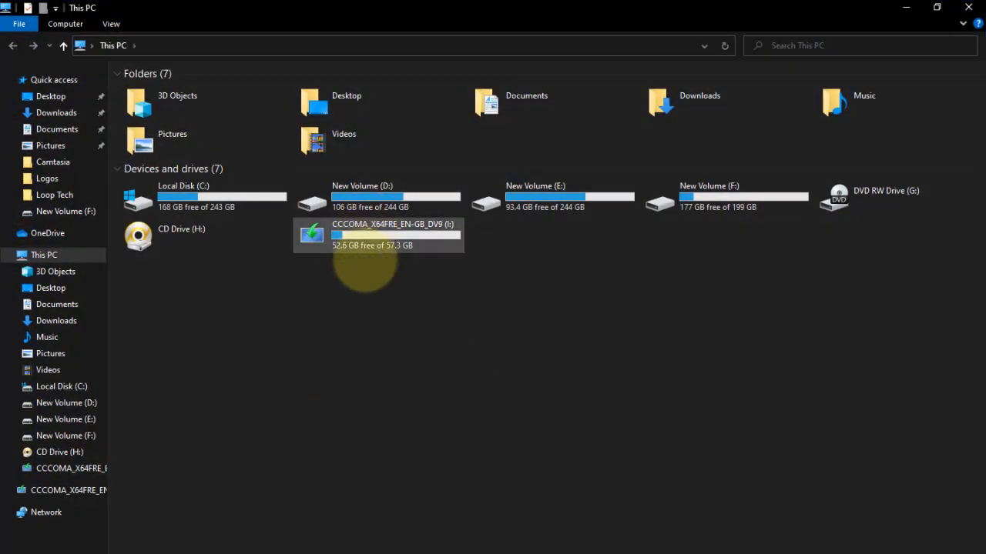
{"action": "left_click_drag", "start_coordinate": [439, 330], "coordinate": [297, 215]}
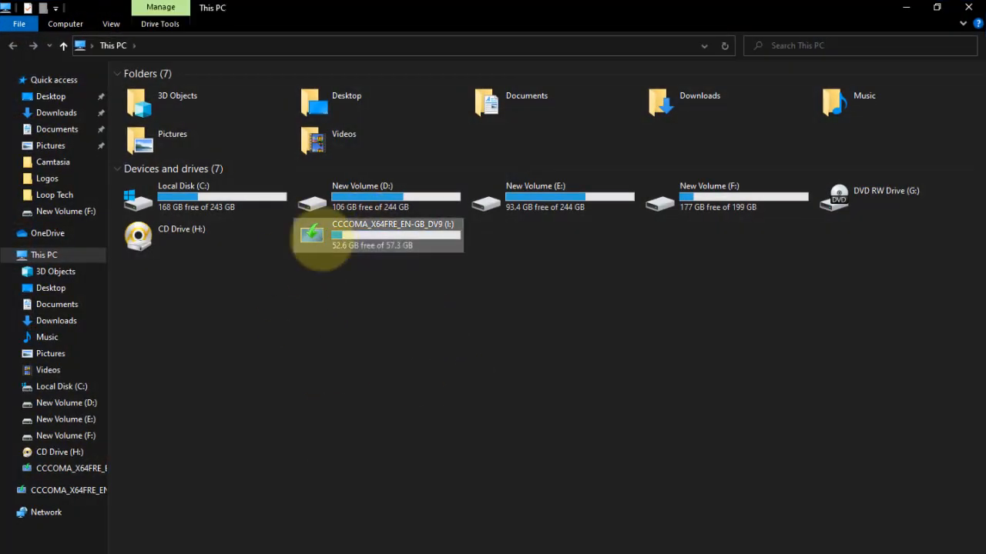
{"action": "left_click", "coordinate": [316, 285]}
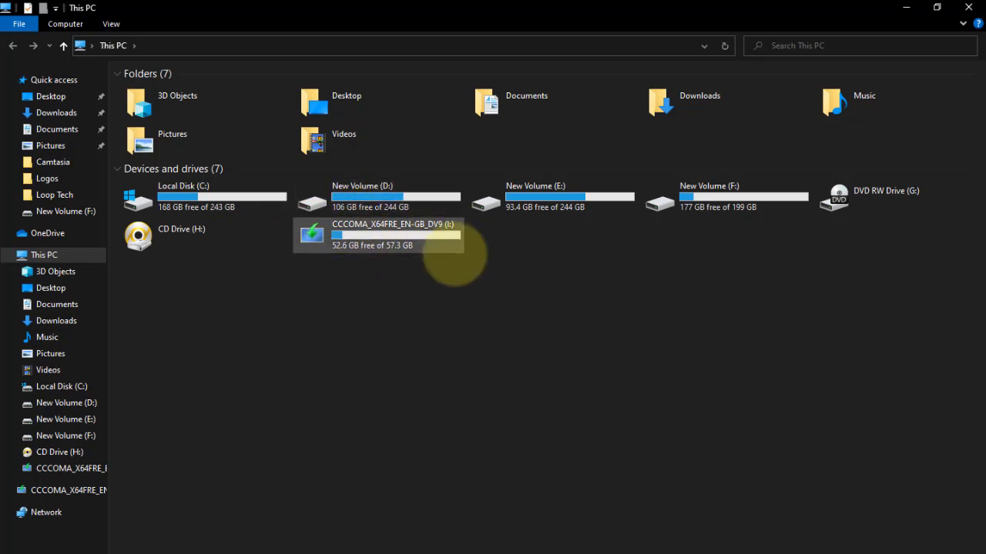
{"action": "left_click", "coordinate": [385, 248]}
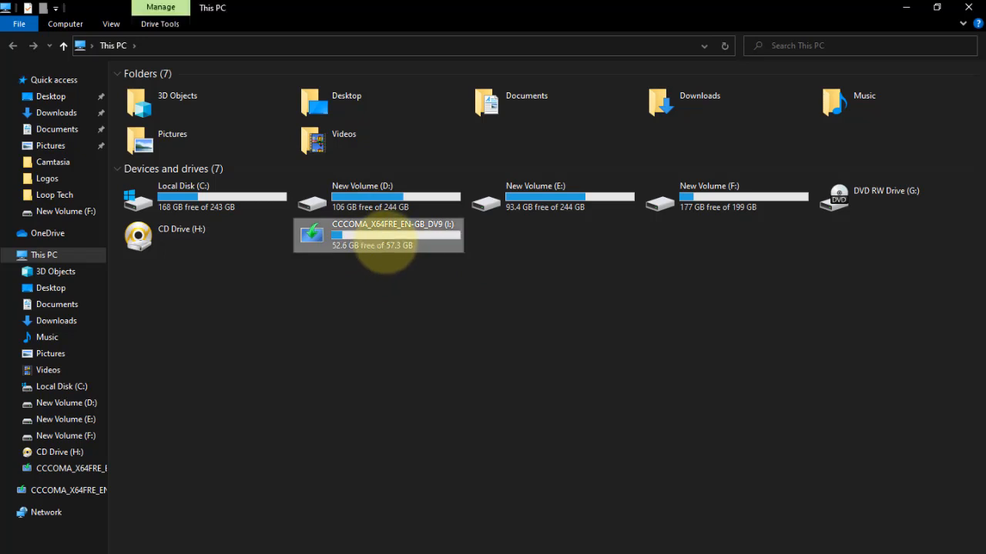
{"action": "right_click", "coordinate": [385, 248]}
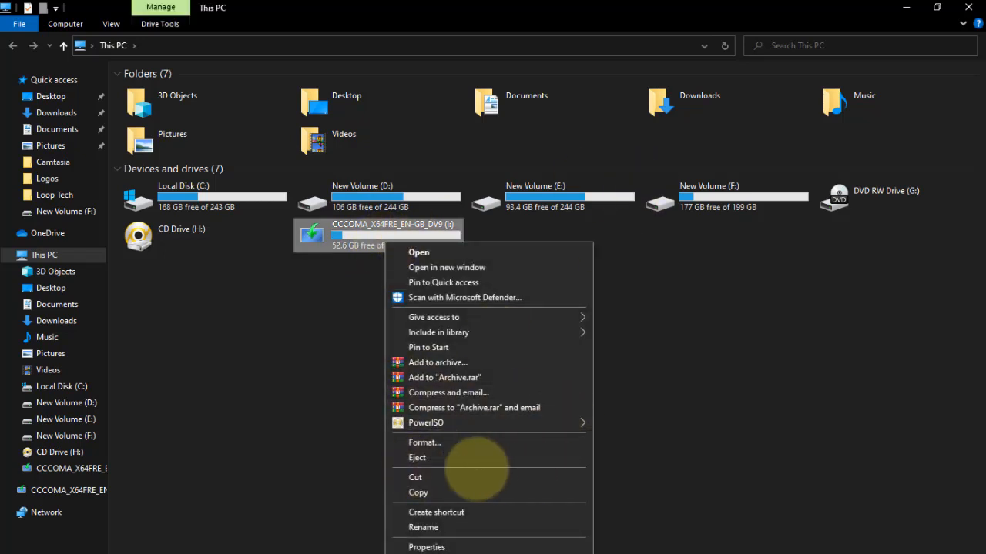
{"action": "left_click", "coordinate": [475, 459]}
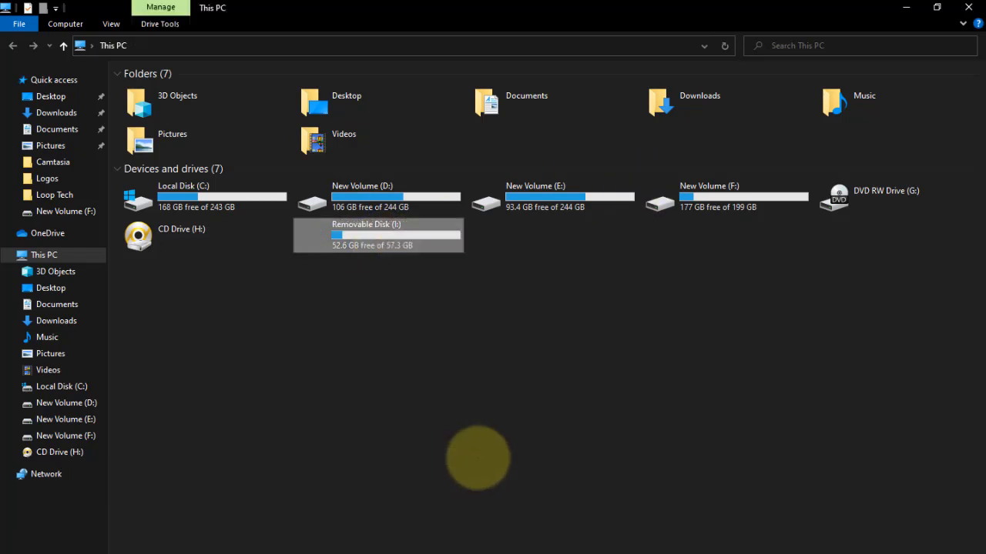
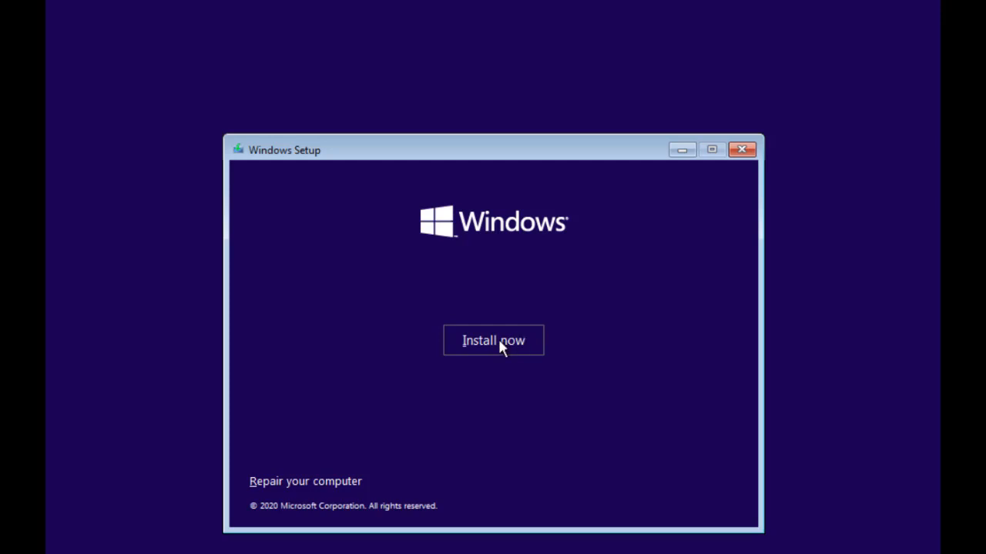
Start the installation in Windows Setup and choose Windows 10 Pro x64 as the operating system to install.
{"action": "left_click", "coordinate": [498, 339]}
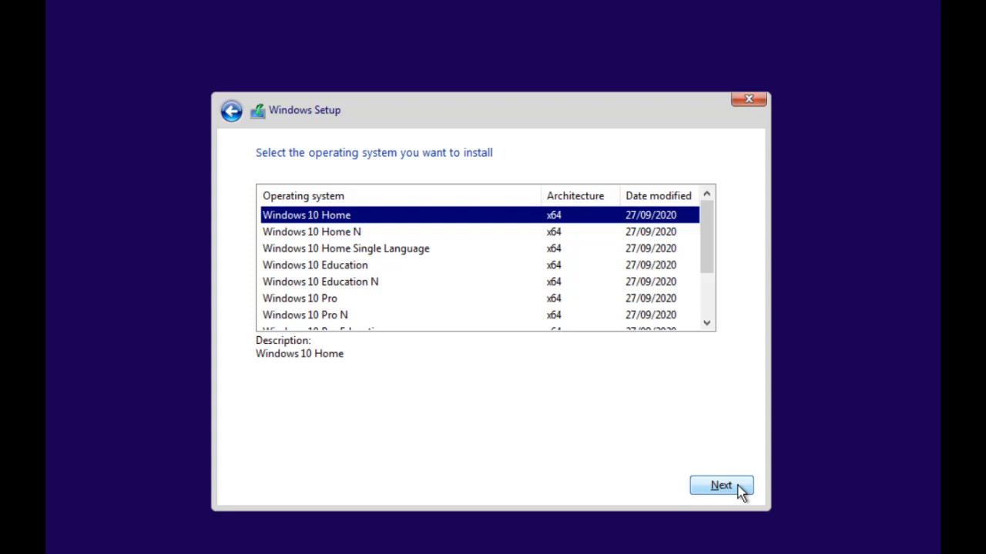
{"action": "left_click", "coordinate": [354, 298]}
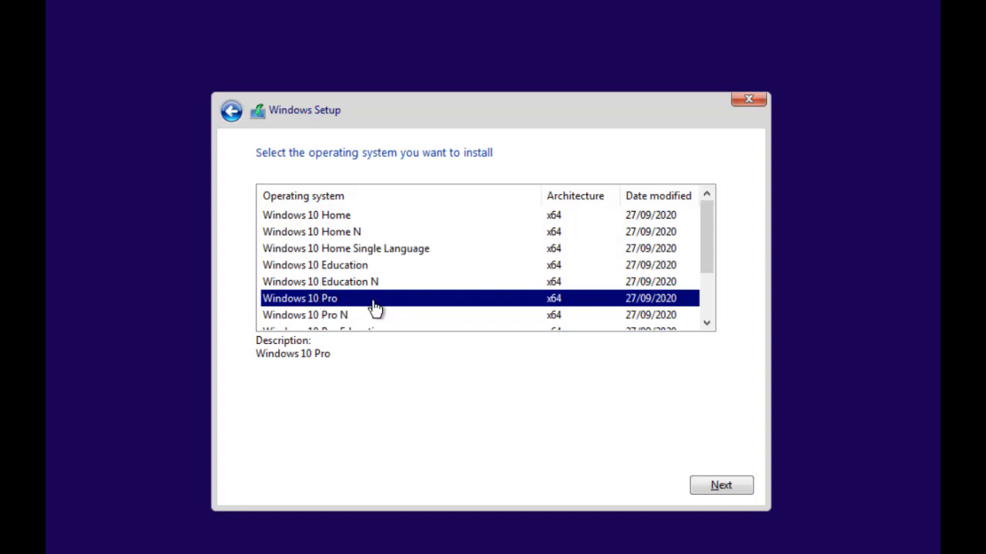
{"action": "left_click", "coordinate": [707, 486]}
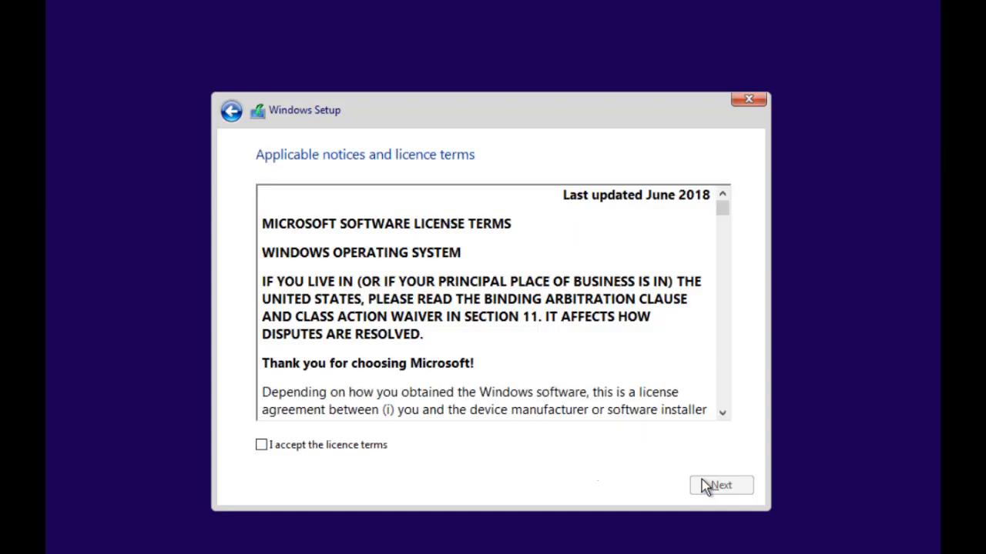
Accept the licence terms and choose the Custom: Install Windows only (advanced) installation type.
{"action": "left_click", "coordinate": [353, 454]}
{"action": "left_click", "coordinate": [711, 494]}
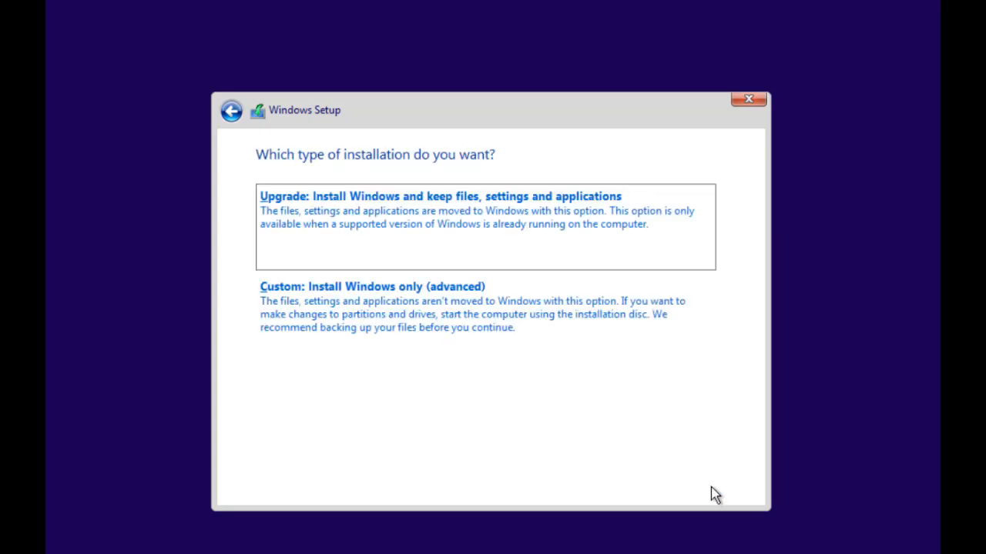
{"action": "left_click", "coordinate": [471, 331]}
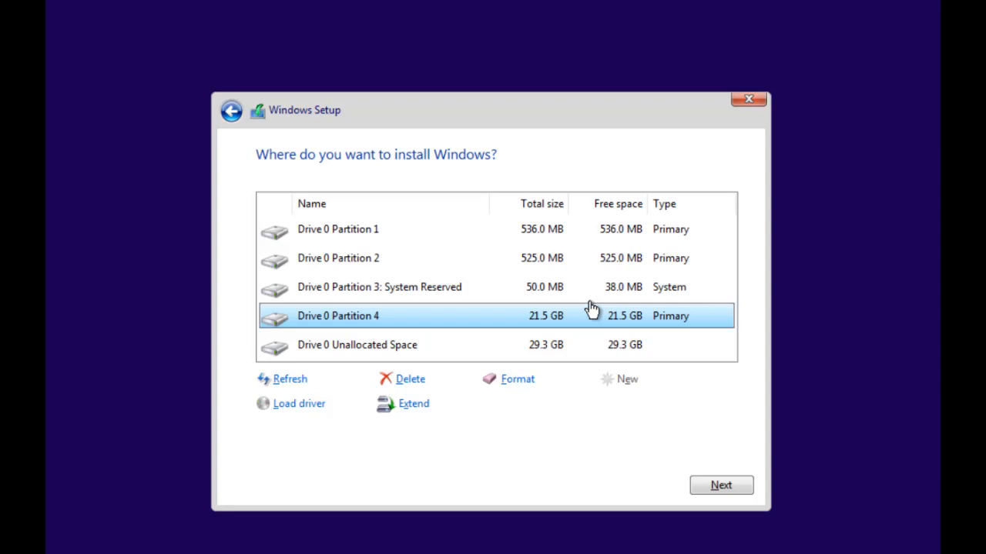
Delete the existing Drive 0 partitions, starting with Partition 1 and Partition 2, and confirm each deletion.
{"action": "left_click", "coordinate": [525, 243]}
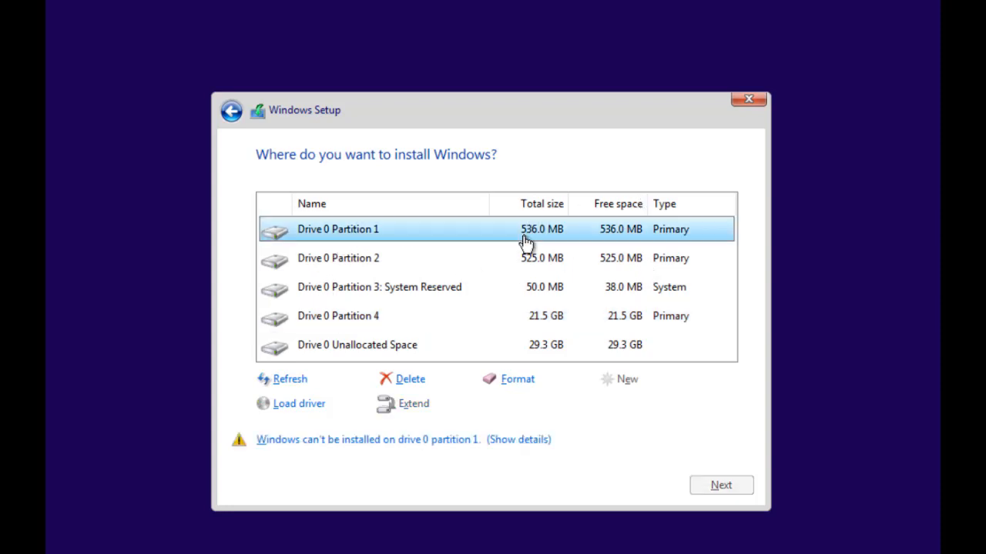
{"action": "left_click", "coordinate": [418, 382]}
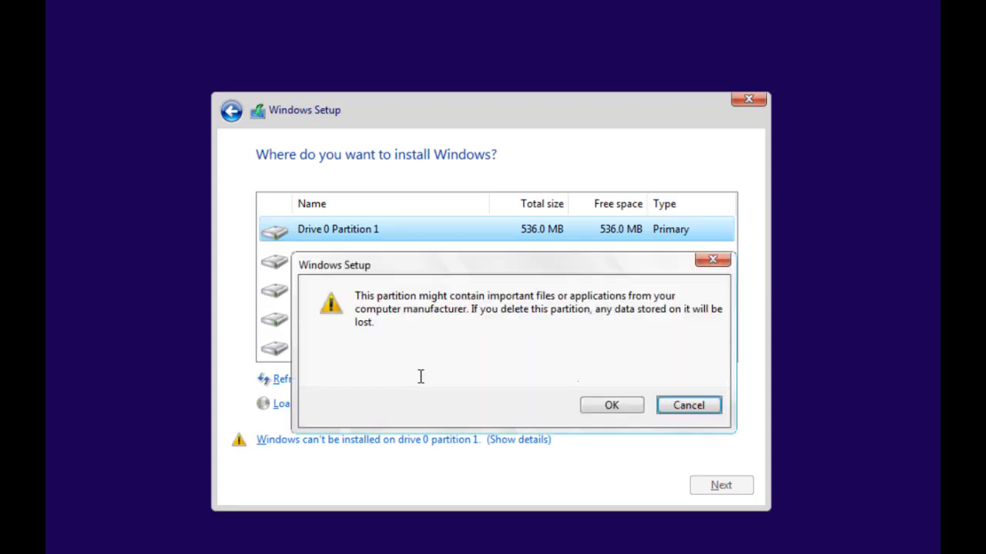
{"action": "left_click", "coordinate": [605, 405]}
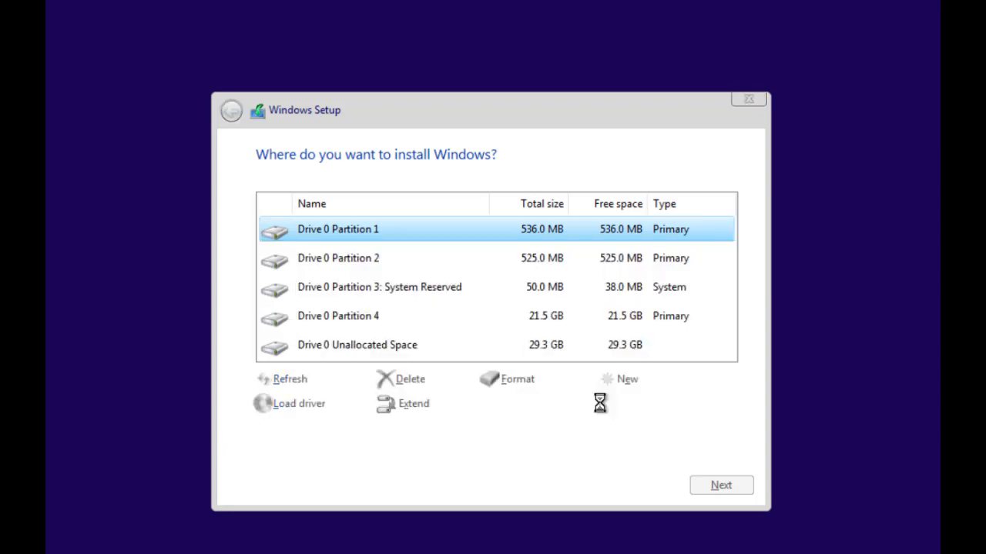
{"action": "left_click", "coordinate": [531, 270]}
{"action": "left_click", "coordinate": [401, 381]}
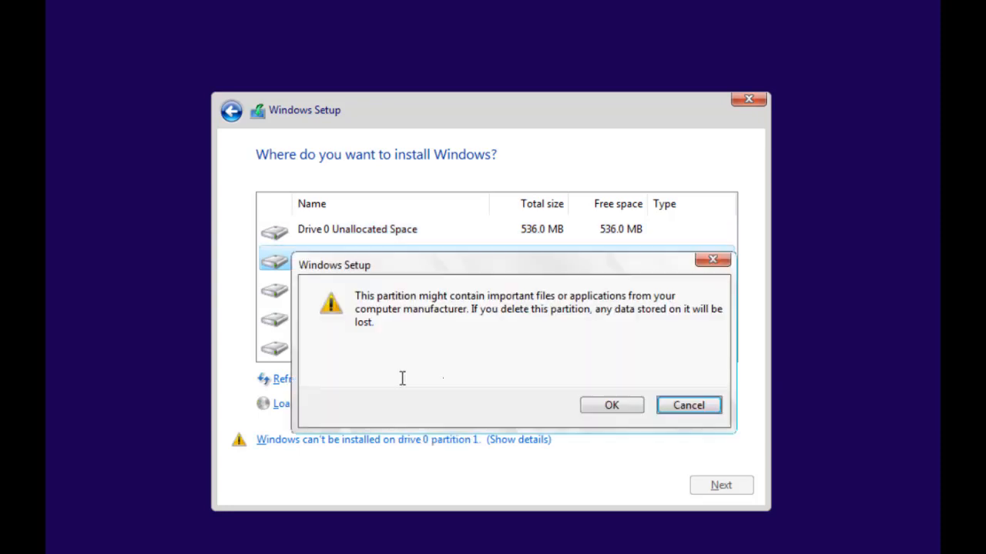
{"action": "left_click", "coordinate": [605, 406]}
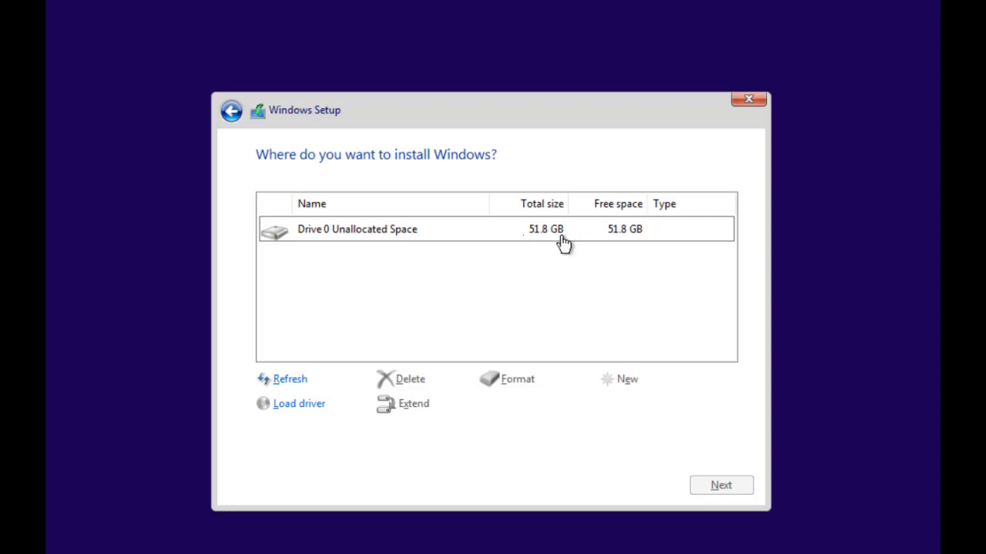
Create a 20085 MB partition in the Drive 0 unallocated space and allow Windows to add partitions for system files.
{"action": "left_click", "coordinate": [487, 234]}
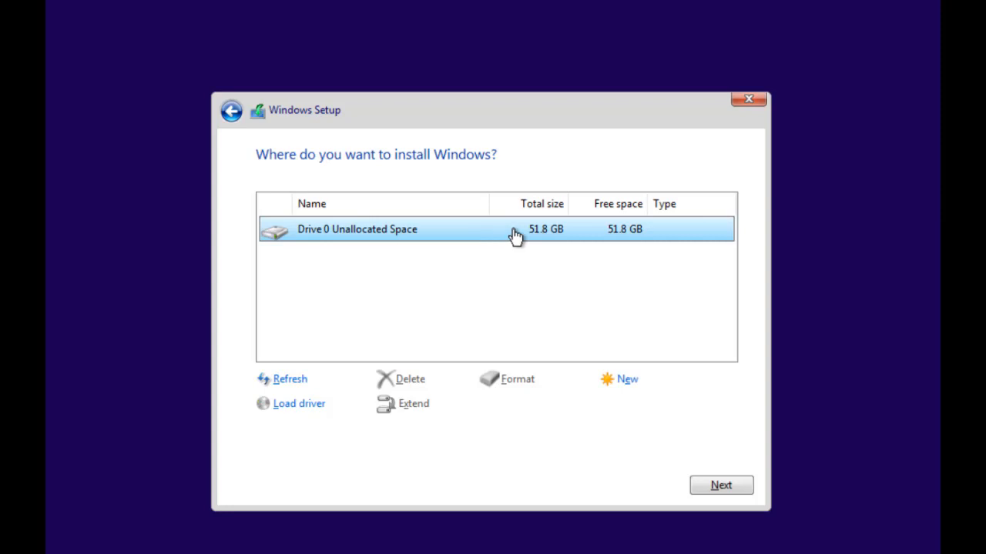
{"action": "left_click", "coordinate": [626, 379]}
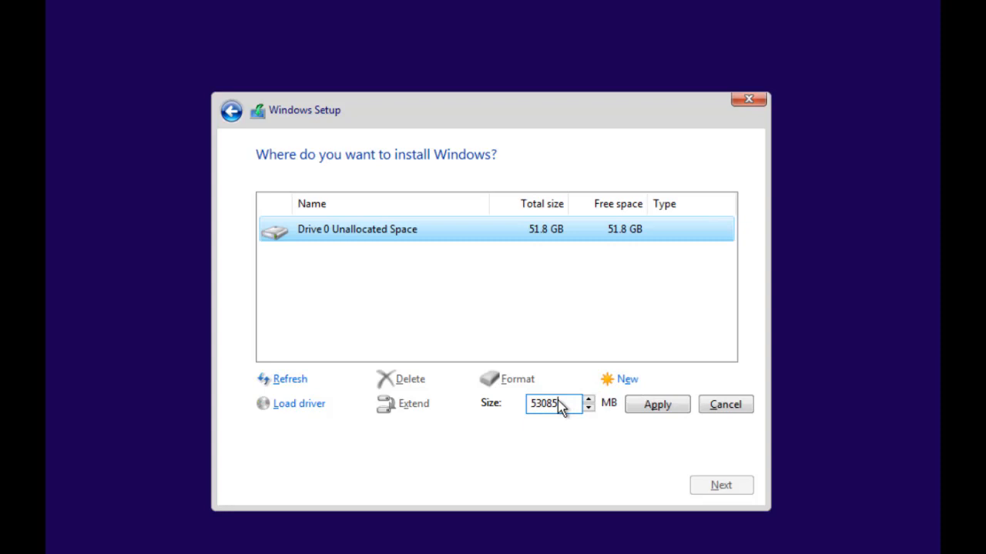
{"action": "key", "text": "Left"}
{"action": "key", "text": "Left"}
{"action": "key", "text": "Left"}
{"action": "key", "text": "BackSpace"}
{"action": "key", "text": "BackSpace"}
{"action": "type", "text": "20"}
{"action": "left_click", "coordinate": [666, 406]}
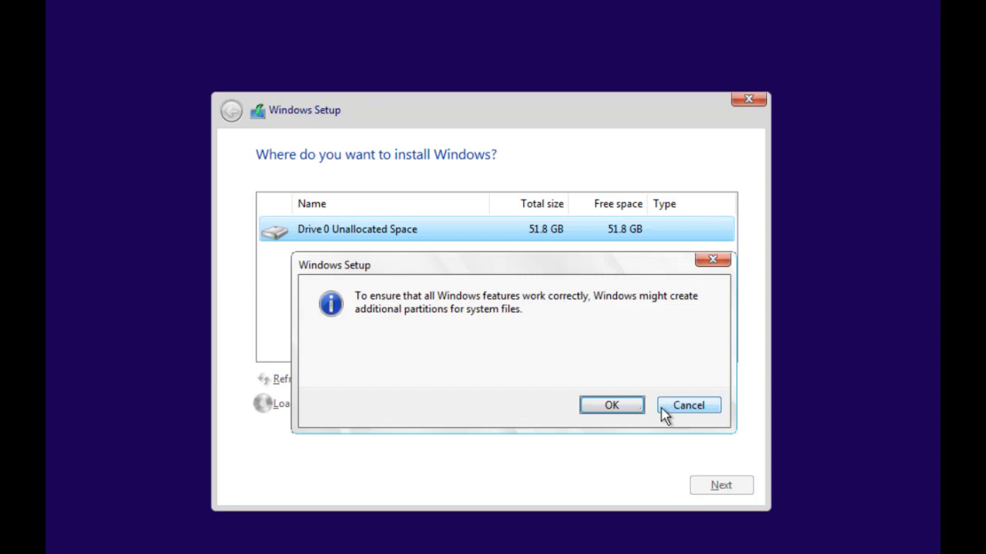
{"action": "left_click", "coordinate": [625, 406]}
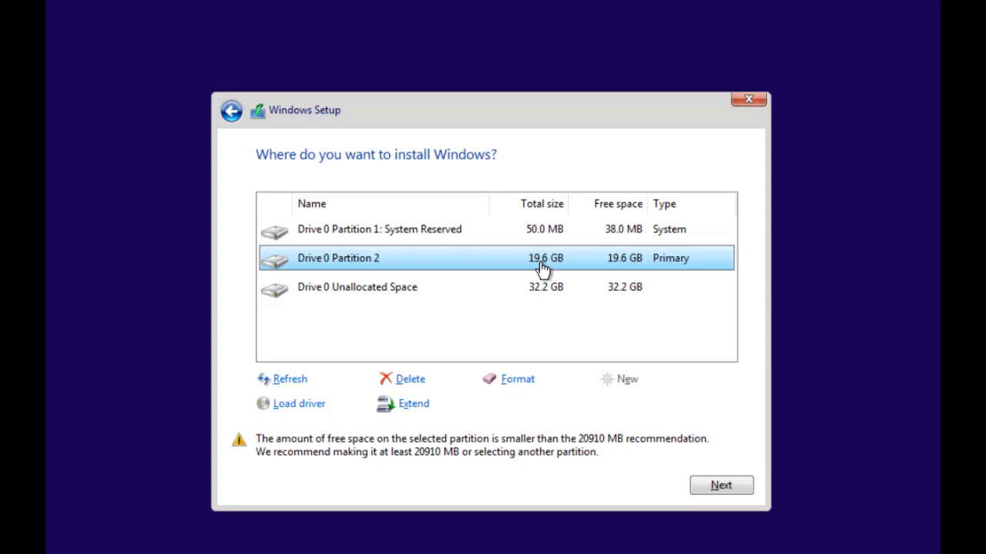
Create a partition from all the remaining Drive 0 unallocated space and start installing Windows on Drive 0 Partition 3.
{"action": "left_click", "coordinate": [607, 299]}
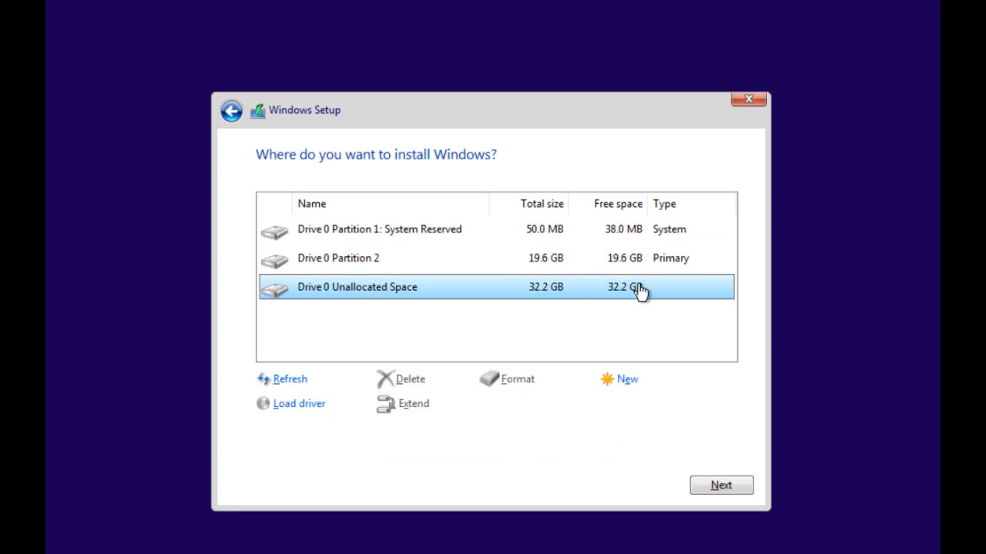
{"action": "left_click", "coordinate": [621, 385]}
{"action": "left_click", "coordinate": [663, 408]}
{"action": "left_click", "coordinate": [589, 281]}
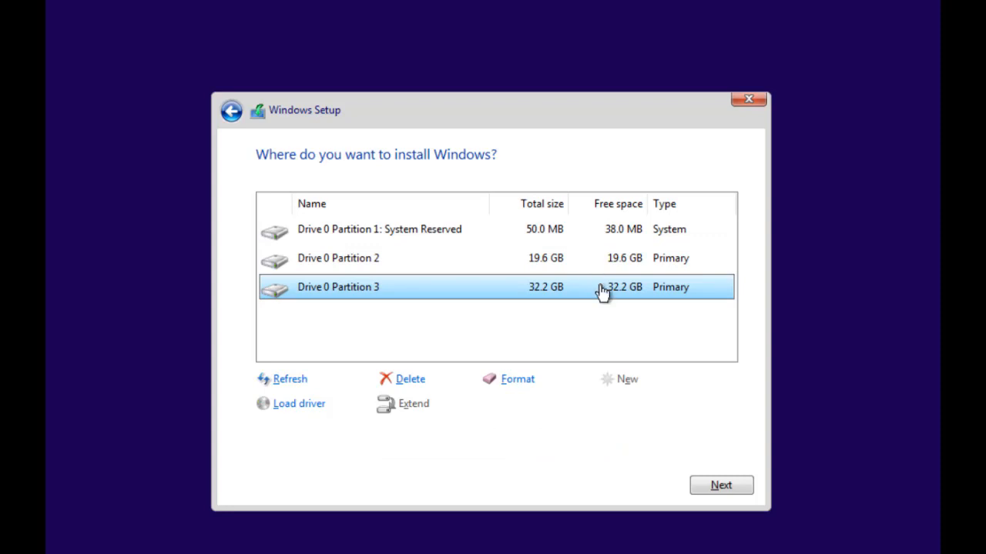
{"action": "left_click", "coordinate": [718, 490]}
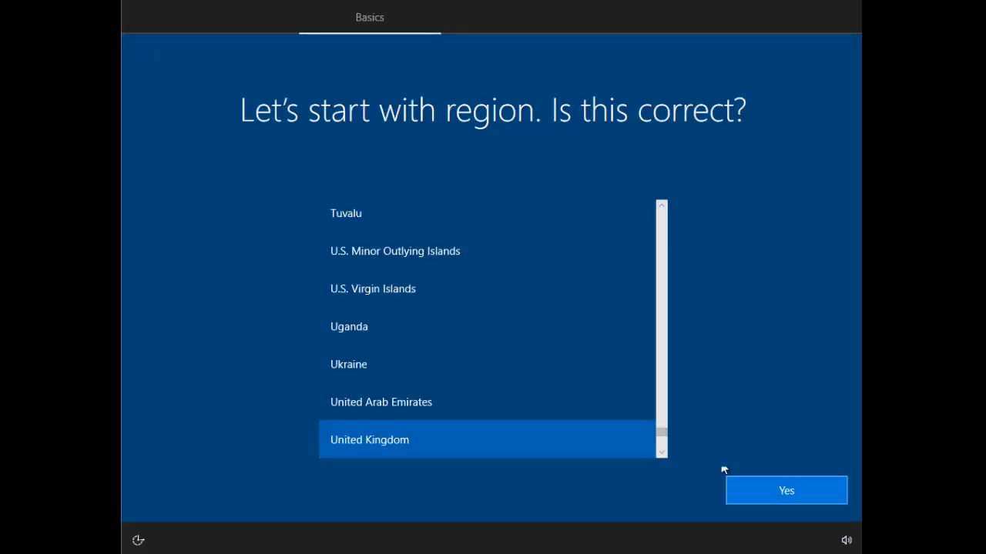
Set the region to India and confirm it.
{"action": "scroll", "coordinate": [464, 347], "scroll_direction": "down", "scroll_amount": 2}
{"action": "scroll", "coordinate": [464, 348], "scroll_direction": "up", "scroll_amount": 6}
{"action": "scroll", "coordinate": [465, 344], "scroll_direction": "up", "scroll_amount": 15}
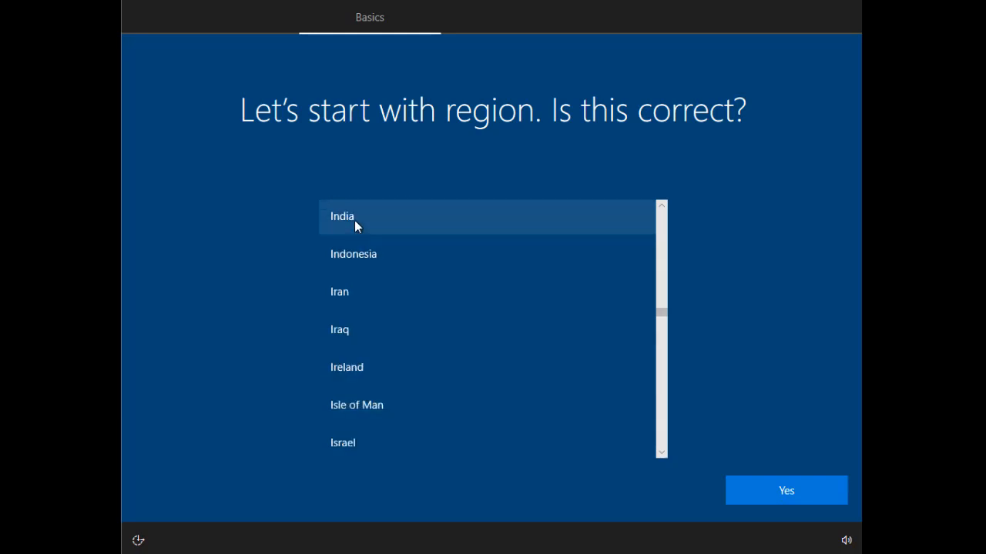
{"action": "left_click", "coordinate": [355, 220]}
{"action": "left_click", "coordinate": [761, 478]}
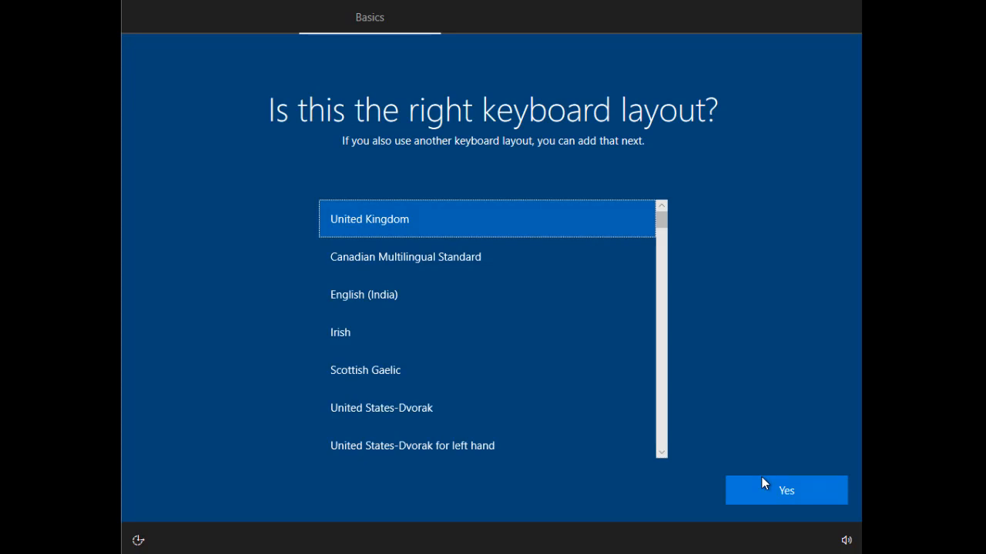
Choose the English (India) keyboard layout and skip adding a second layout.
{"action": "scroll", "coordinate": [471, 344], "scroll_direction": "down", "scroll_amount": 1}
{"action": "left_click", "coordinate": [480, 256]}
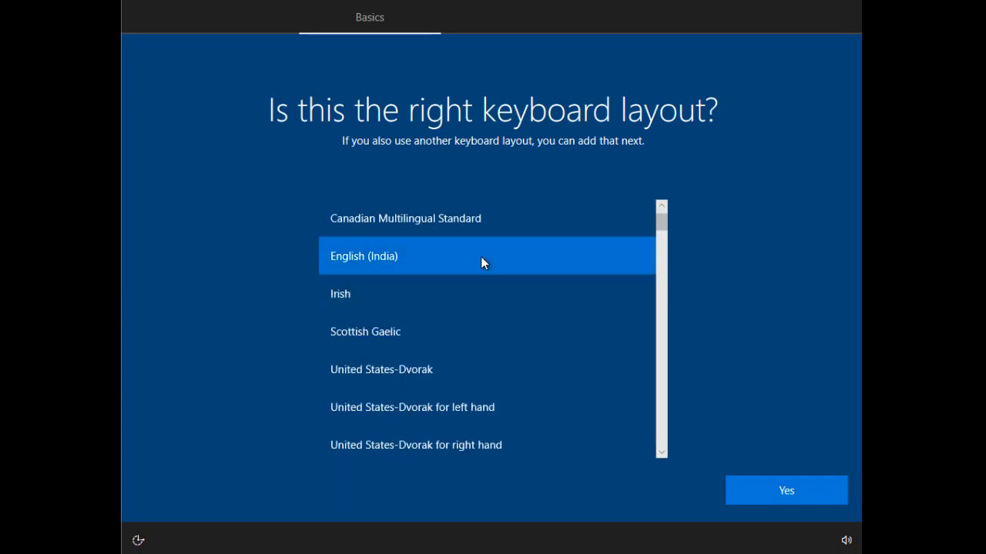
{"action": "left_click", "coordinate": [785, 494]}
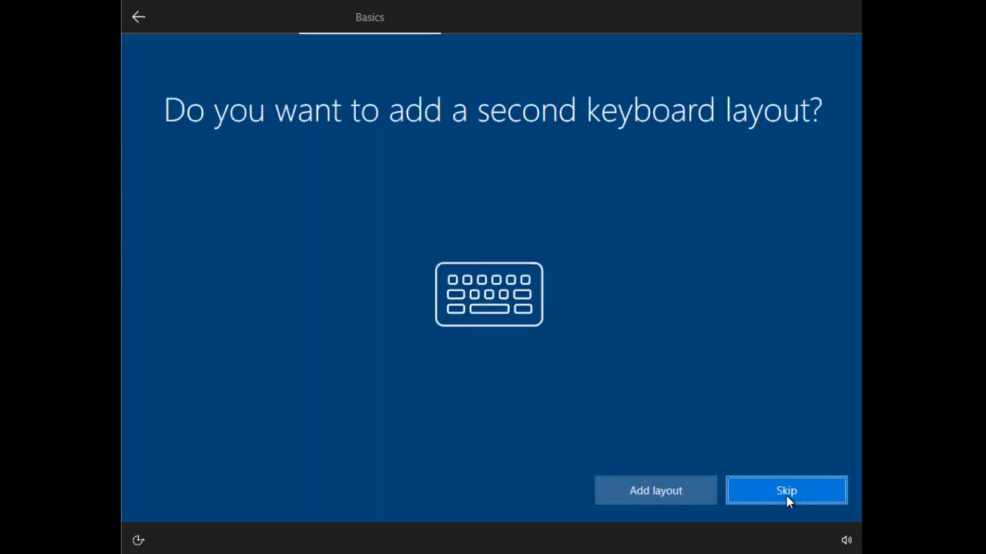
{"action": "left_click", "coordinate": [785, 492]}
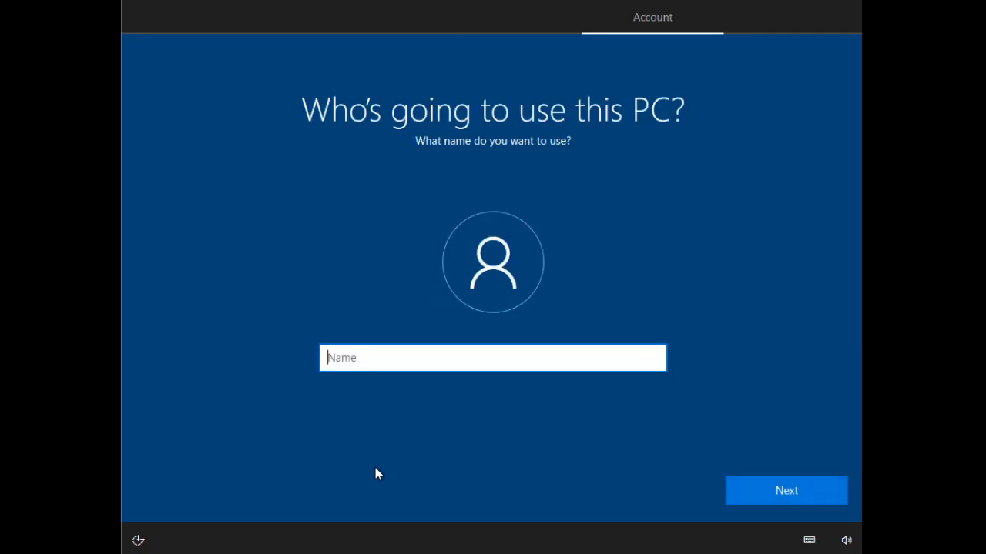
Enter the user's name for the PC account and continue with the password left blank.
{"action": "type", "text": "Prasanth"}
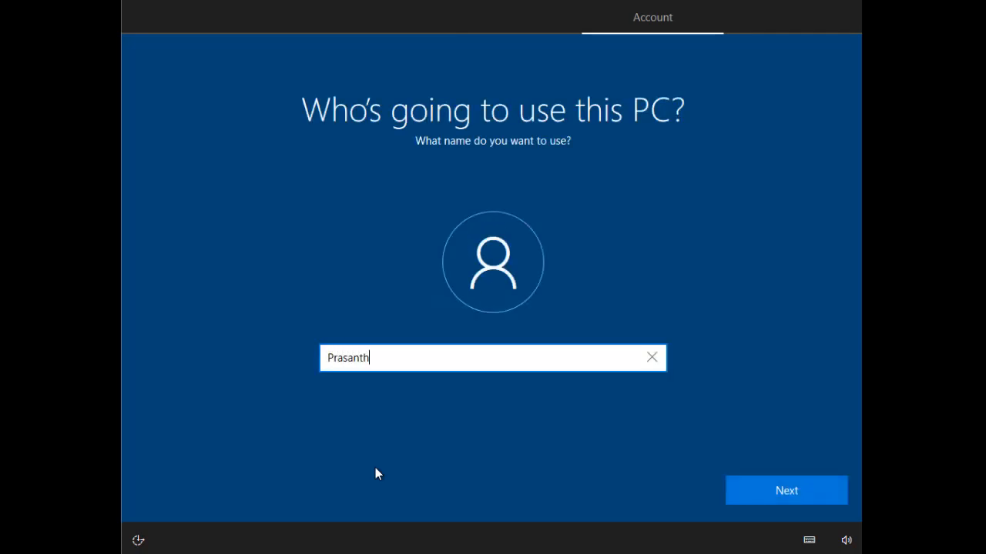
{"action": "left_click", "coordinate": [740, 482]}
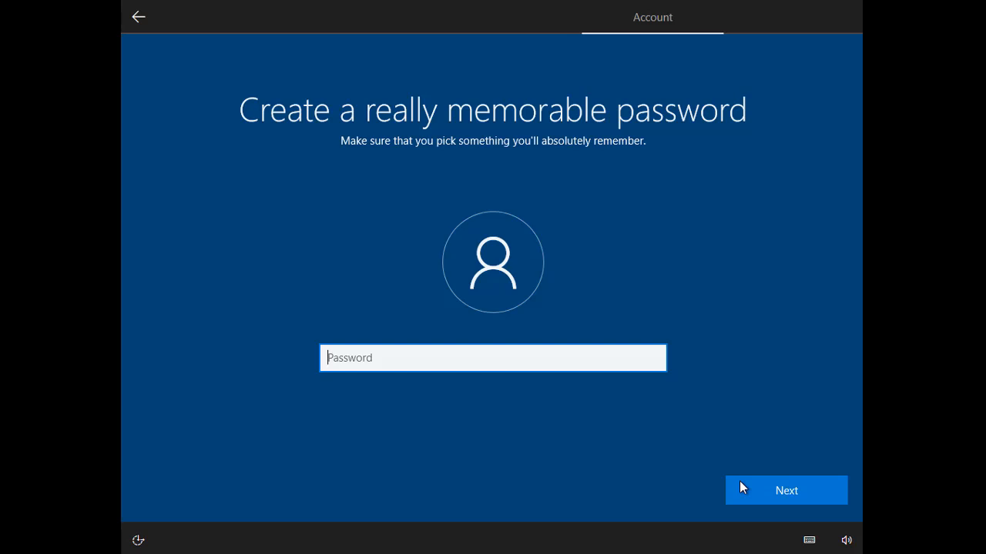
{"action": "left_click", "coordinate": [740, 484]}
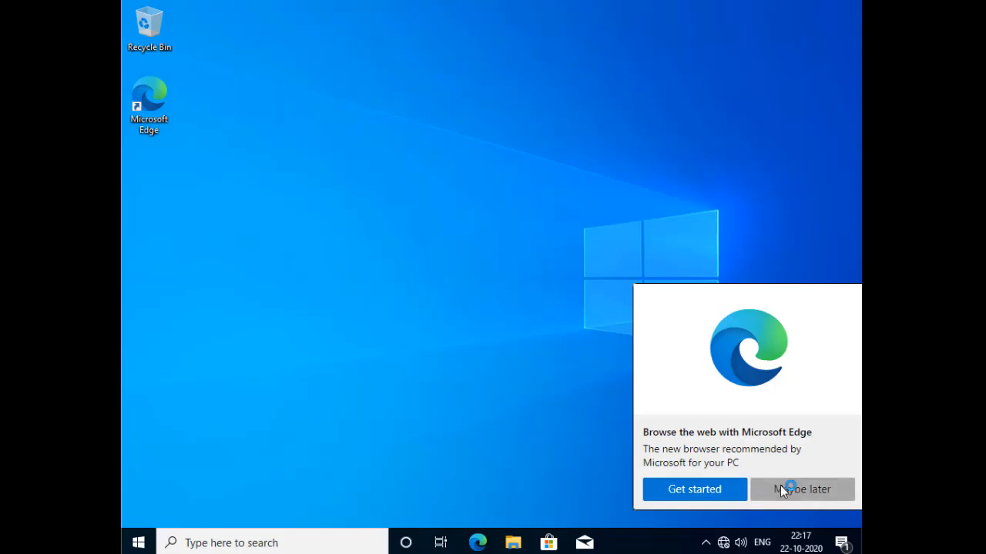
Postpone the Microsoft Edge offer with Maybe later and refresh the desktop twice.
{"action": "left_click", "coordinate": [782, 489]}
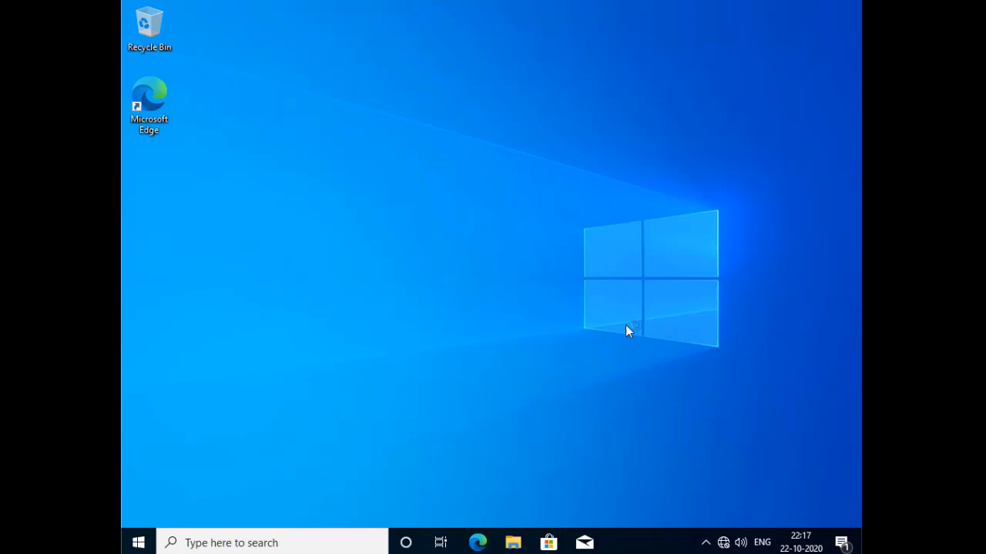
{"action": "right_click", "coordinate": [574, 266]}
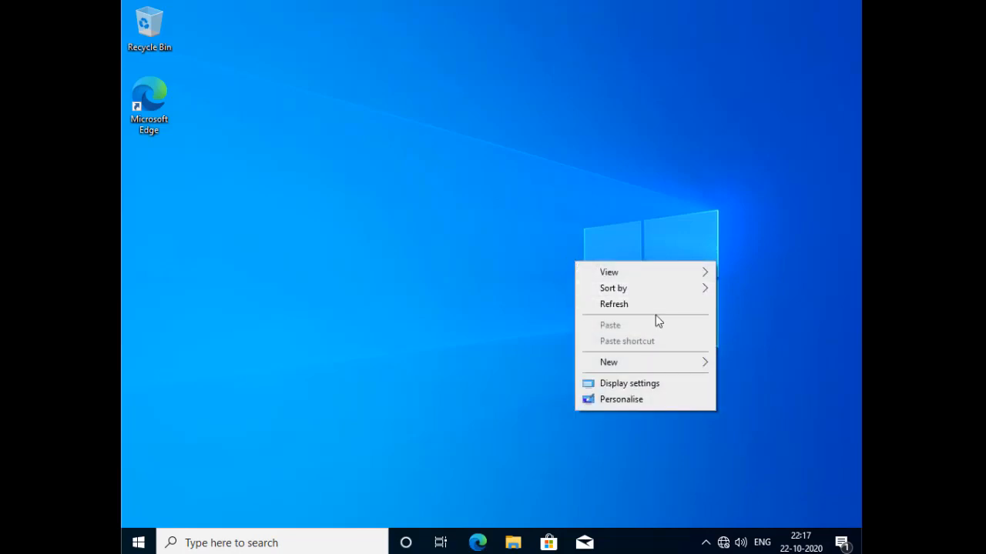
{"action": "left_click", "coordinate": [664, 305]}
{"action": "right_click", "coordinate": [537, 259]}
{"action": "left_click", "coordinate": [588, 302]}
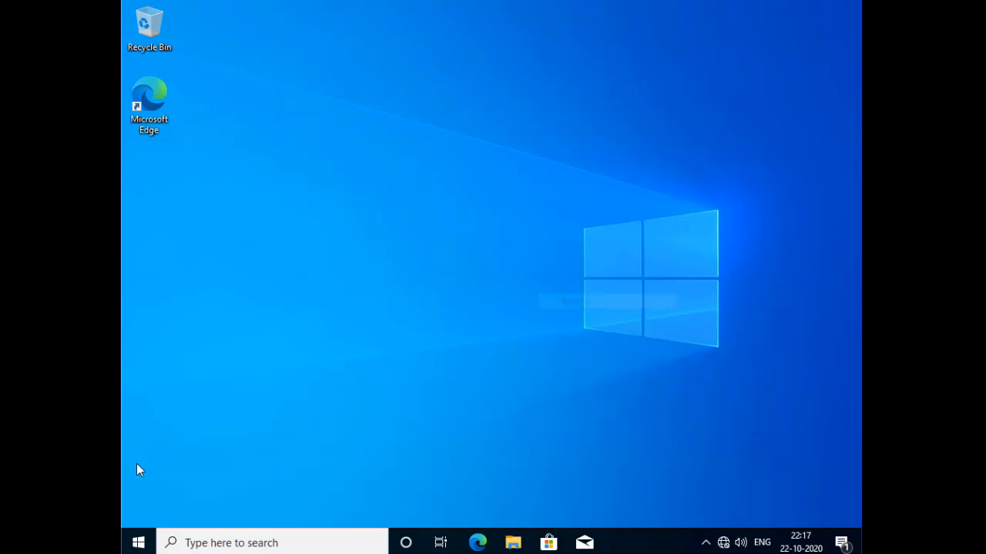
Check the Windows edition and version on the System About page in Settings, then close Settings.
{"action": "left_click", "coordinate": [137, 543]}
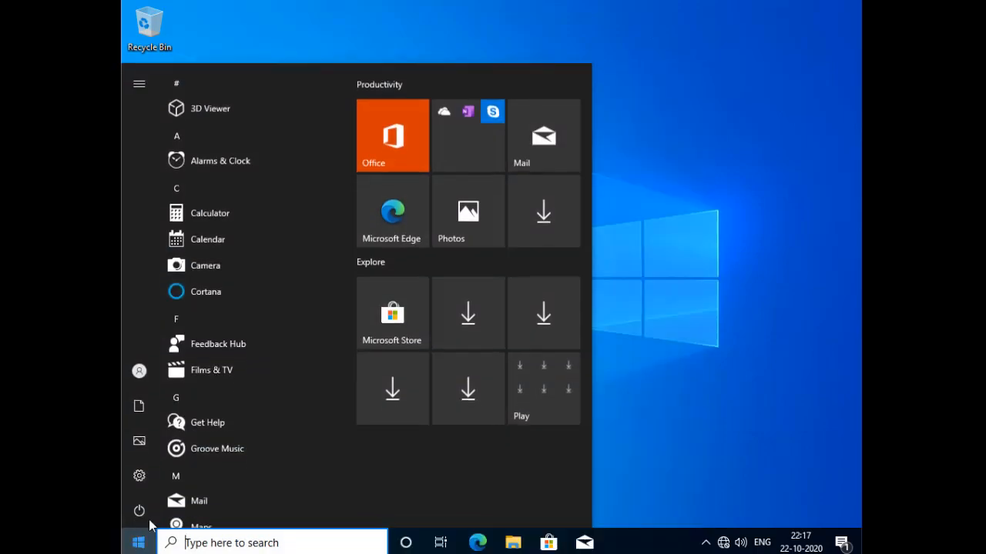
{"action": "left_click", "coordinate": [138, 482]}
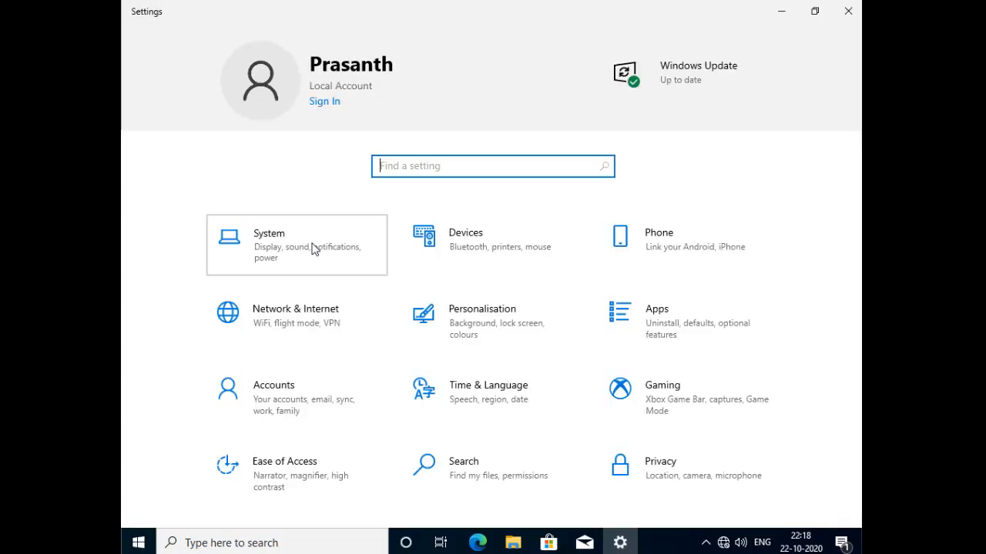
{"action": "left_click", "coordinate": [323, 255]}
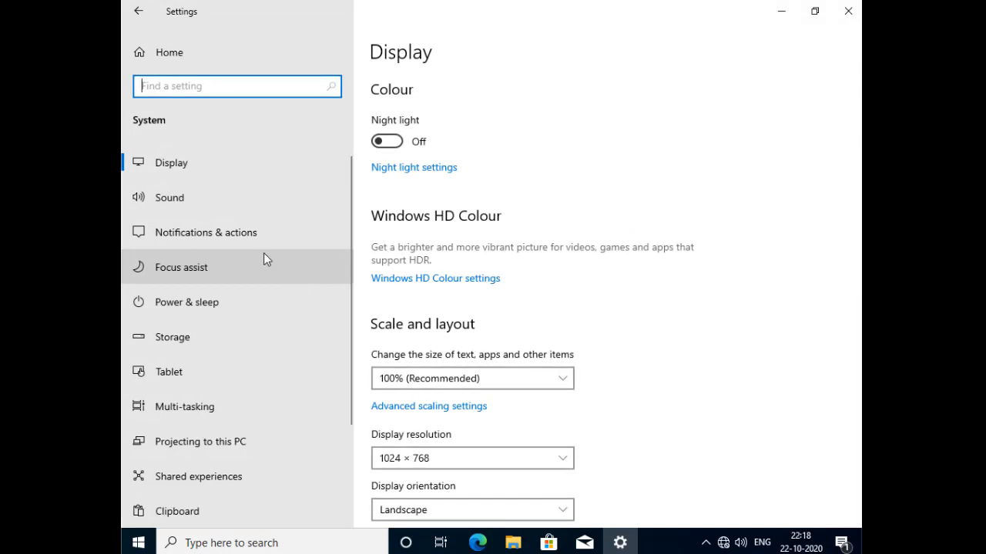
{"action": "scroll", "coordinate": [258, 377], "scroll_direction": "down", "scroll_amount": 3}
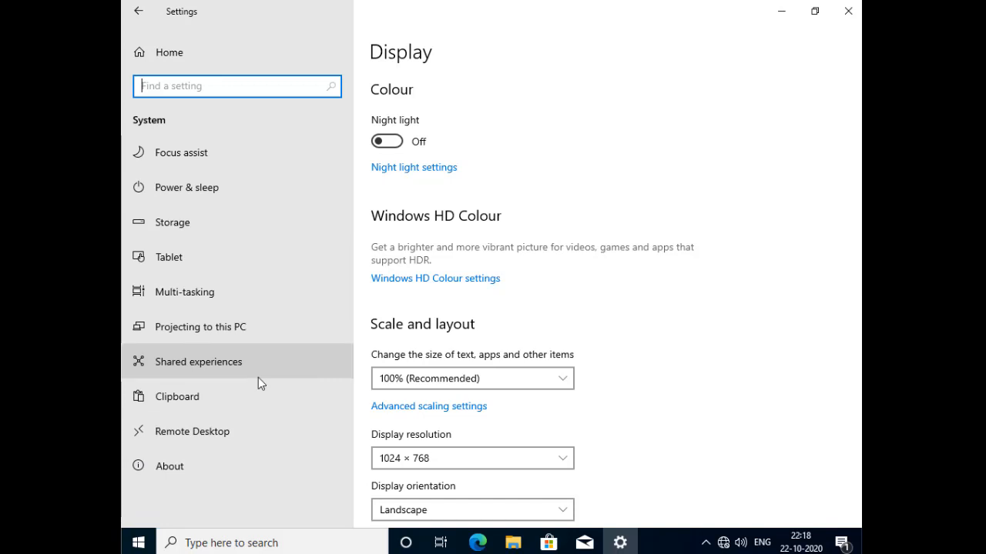
{"action": "left_click", "coordinate": [214, 455]}
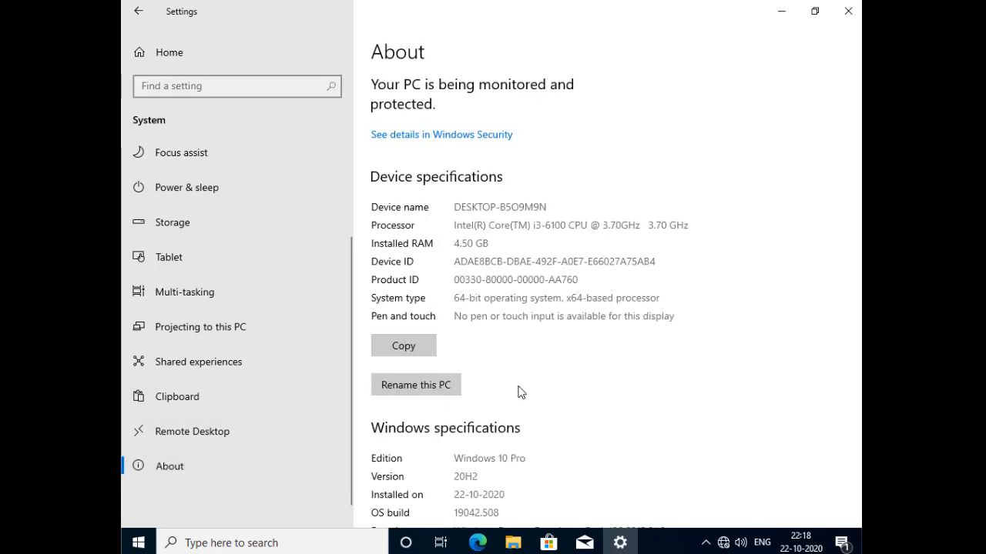
{"action": "scroll", "coordinate": [518, 392], "scroll_direction": "down", "scroll_amount": 3}
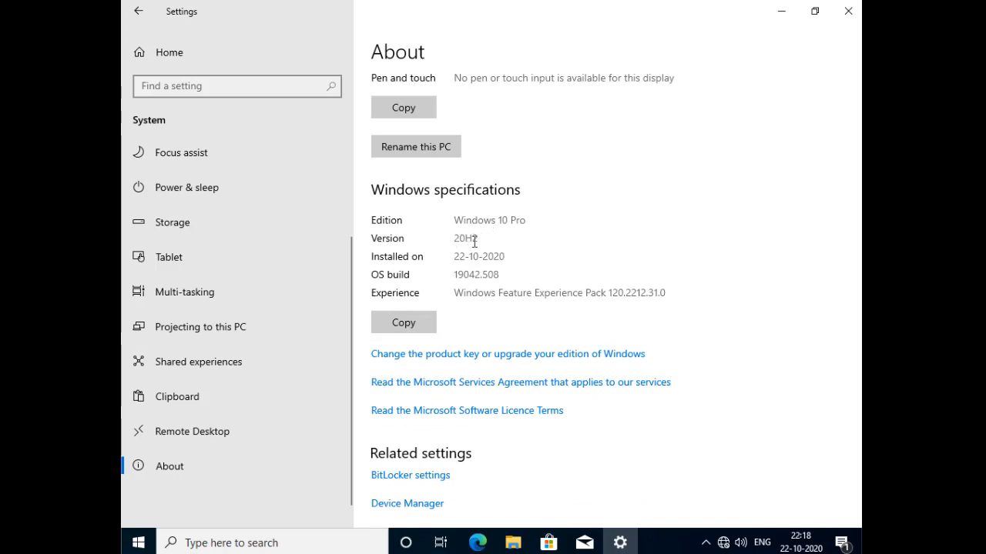
{"action": "left_click_drag", "start_coordinate": [481, 240], "coordinate": [431, 239]}
{"action": "left_click", "coordinate": [847, 10]}
Refresh the Windows desktop two more times.
{"action": "right_click", "coordinate": [601, 148]}
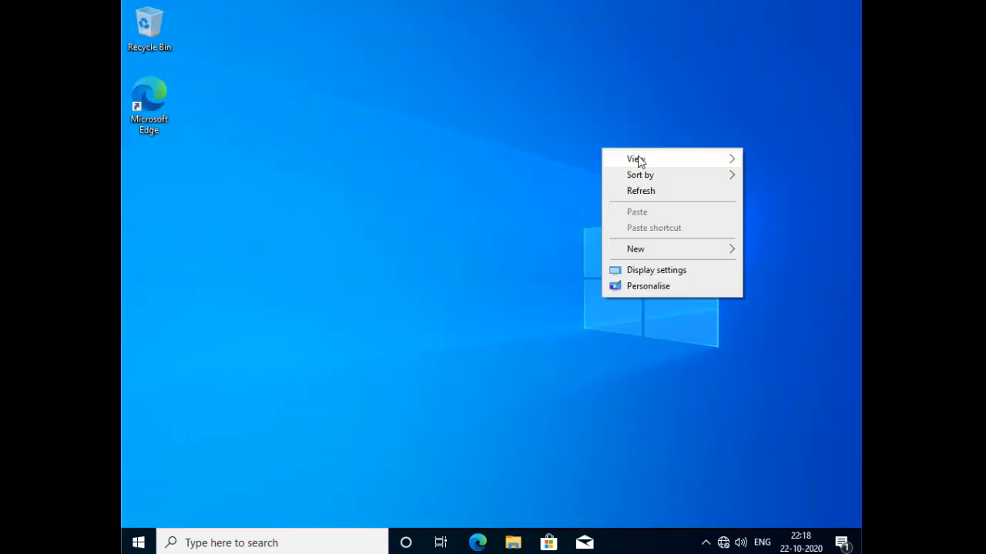
{"action": "left_click", "coordinate": [663, 195]}
{"action": "right_click", "coordinate": [486, 161]}
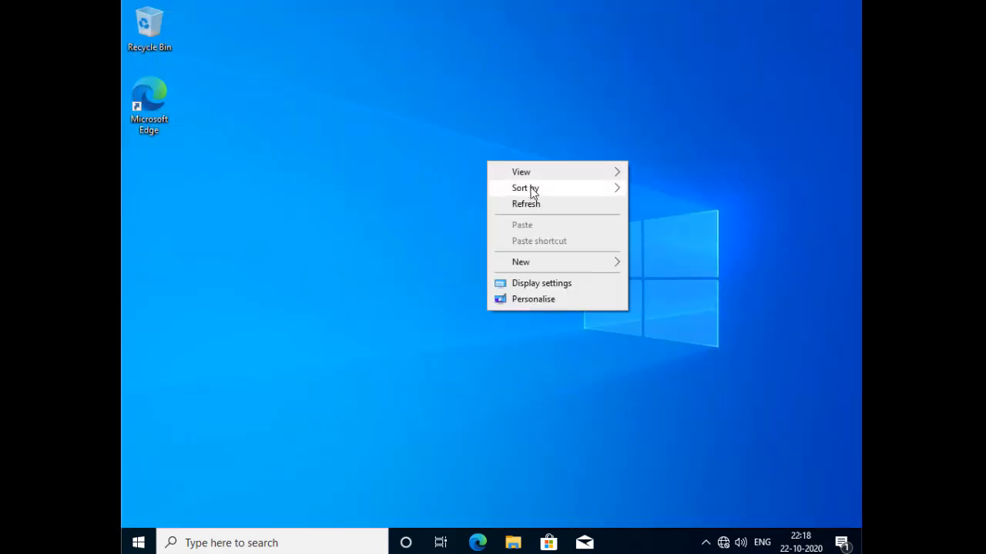
{"action": "left_click", "coordinate": [538, 202]}
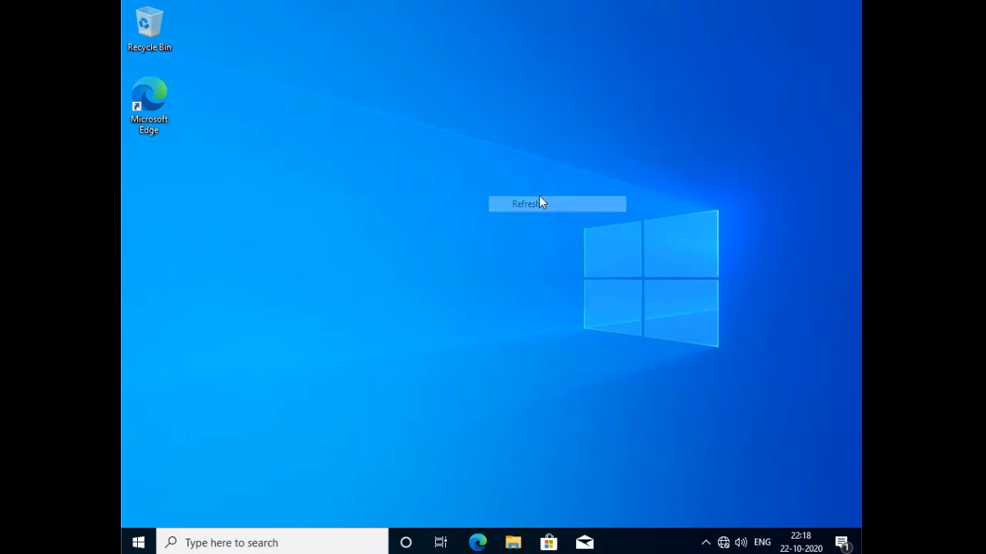